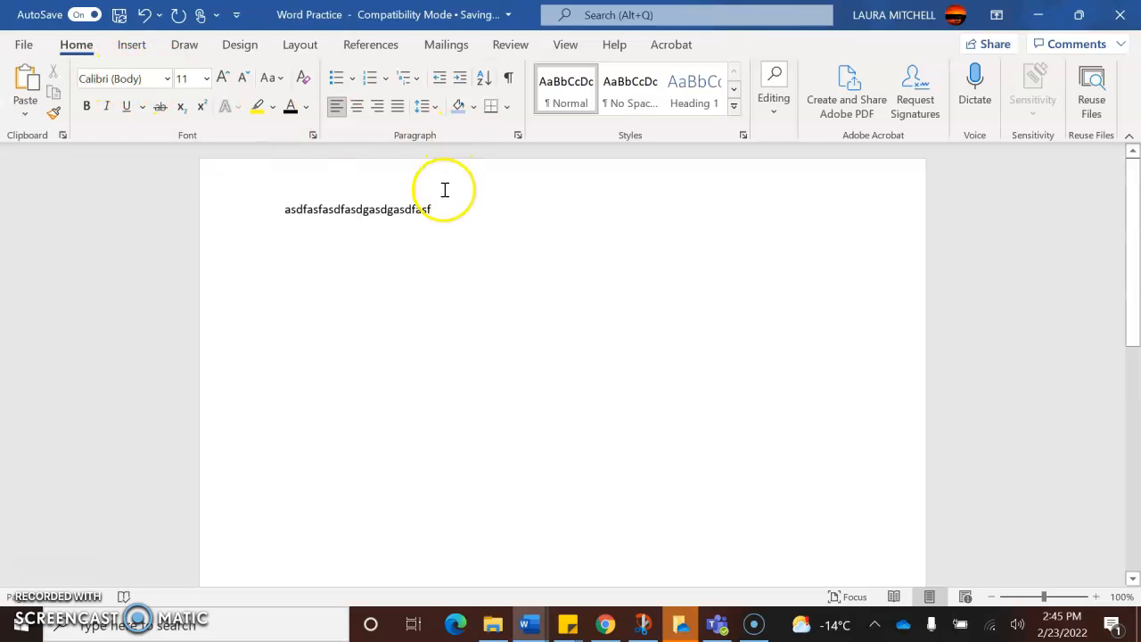
# - Choose Arial as the font at the end of the text, and set the whole line's font size to 14
pyautogui.click(167, 79)
pyautogui.click(140, 198)
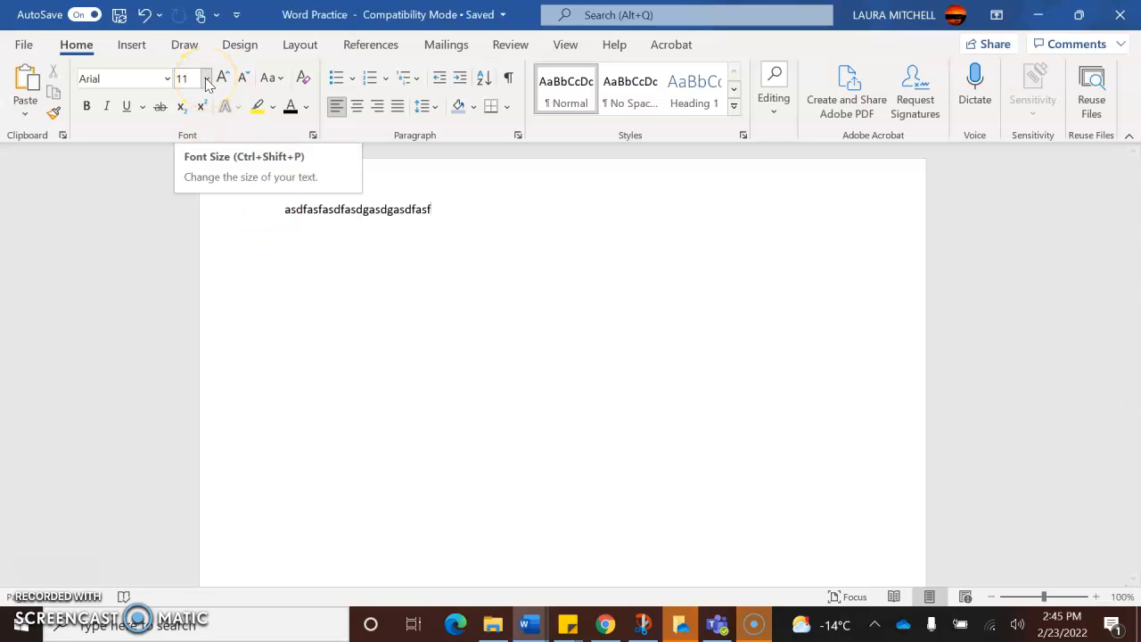
pyautogui.moveTo(280, 214); pyautogui.dragTo(475, 216)
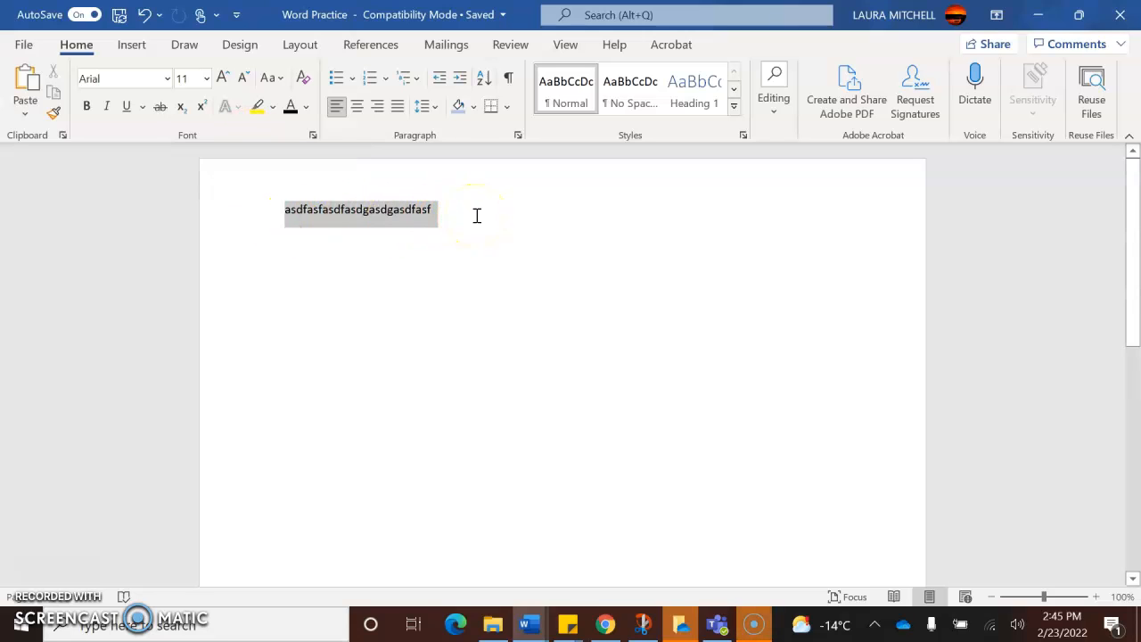
pyautogui.moveTo(477, 215); pyautogui.dragTo(477, 216)
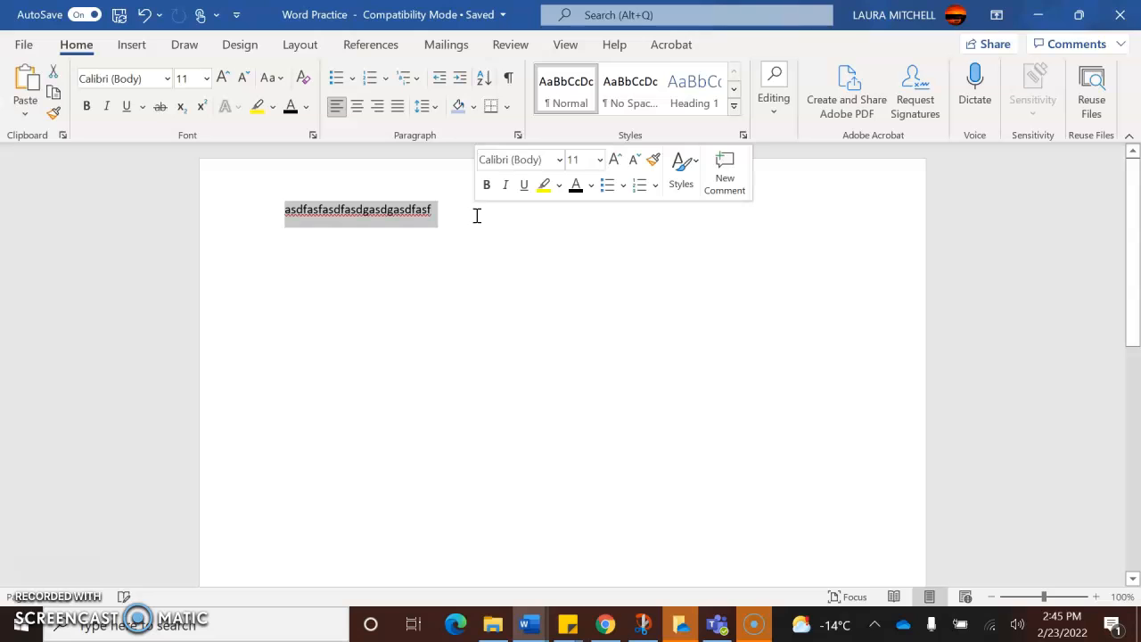
pyautogui.click(206, 78)
pyautogui.click(195, 212)
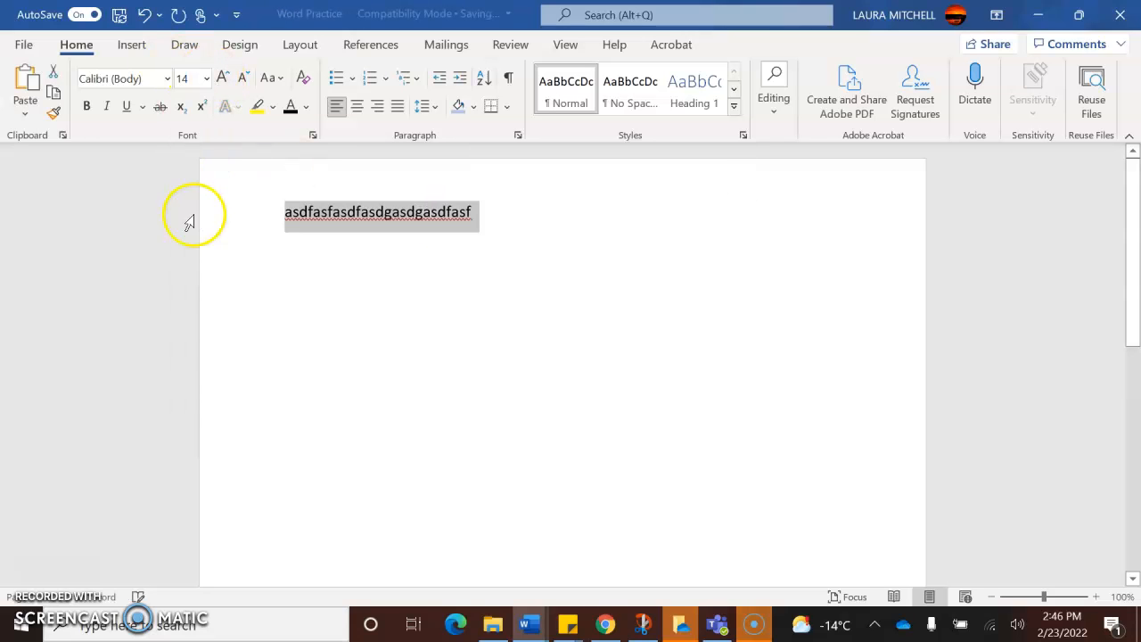
# - Start a new line below the text and look through the available fonts without changing the font
pyautogui.click(497, 208)
pyautogui.press('Return')
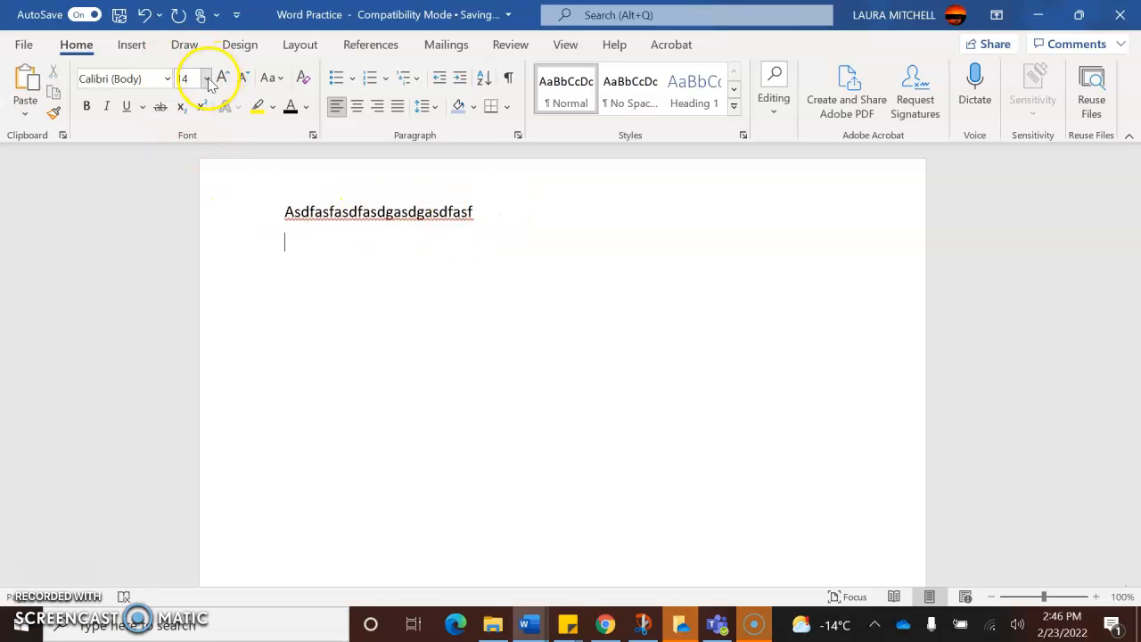
pyautogui.click(166, 78)
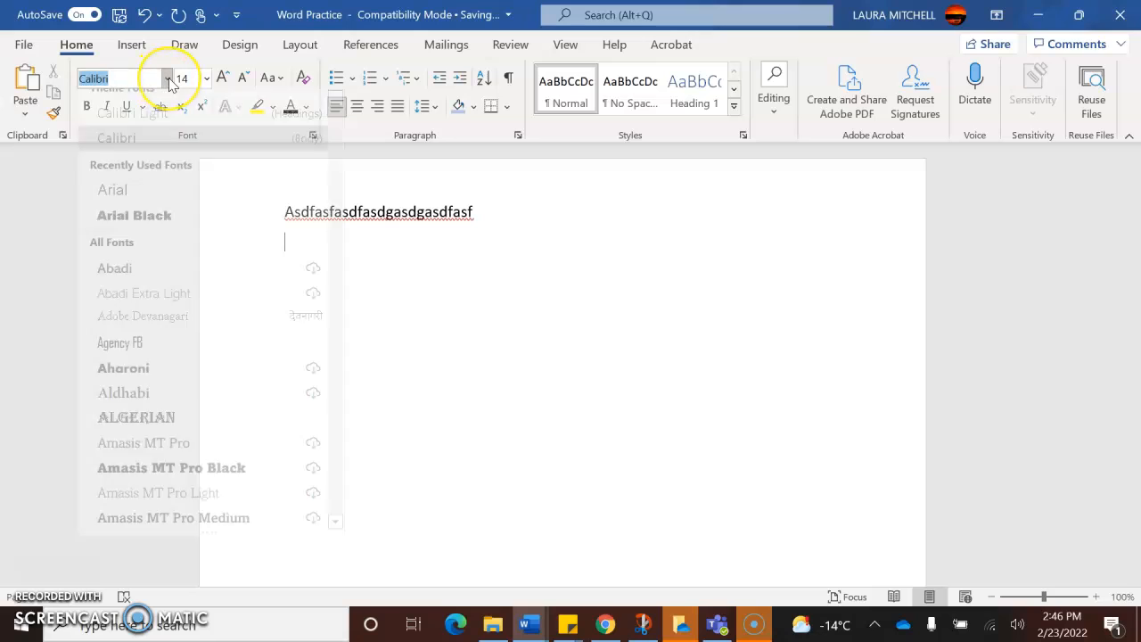
pyautogui.click(167, 79)
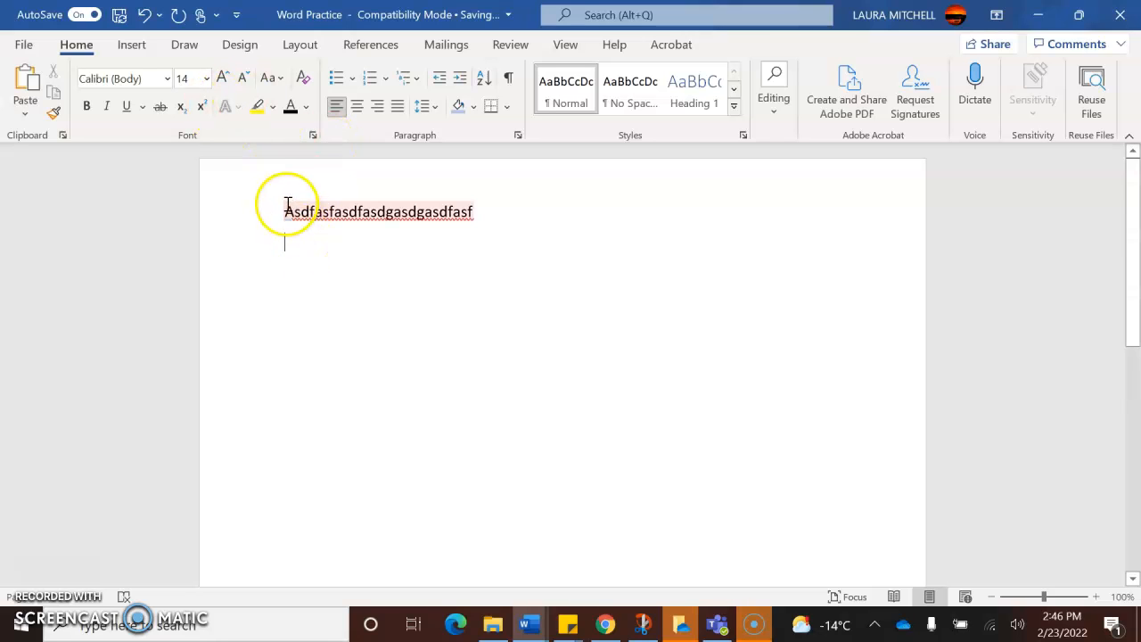
# - Enlarge the first part of the line, "Asdfasfasdfasd", to font size 16
pyautogui.moveTo(286, 213); pyautogui.dragTo(382, 212)
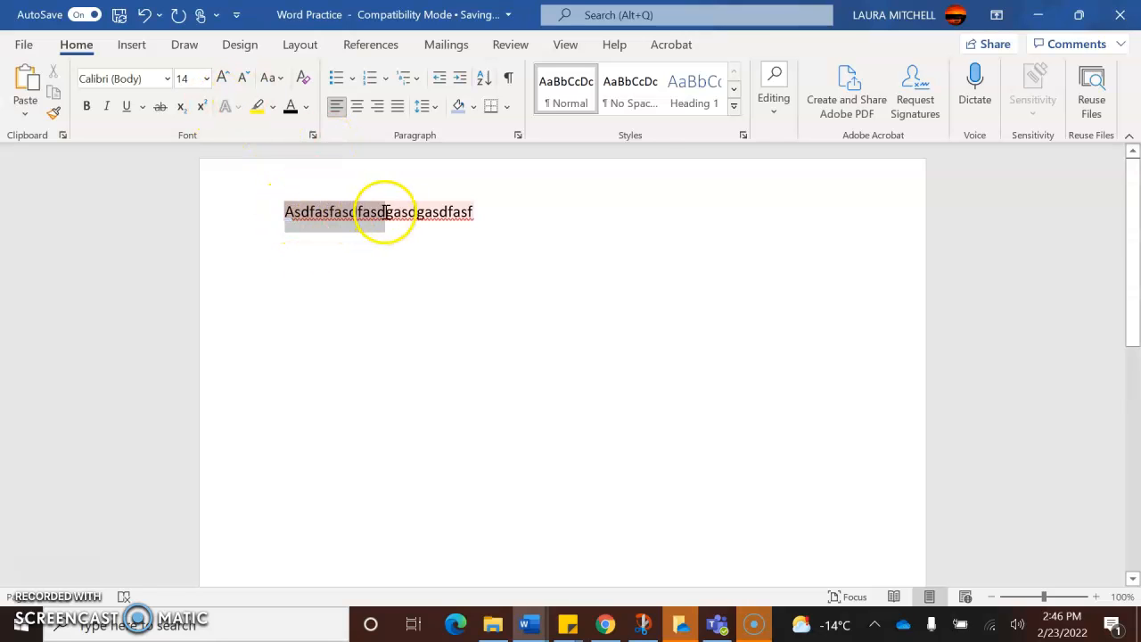
pyautogui.click(222, 78)
pyautogui.click(239, 79)
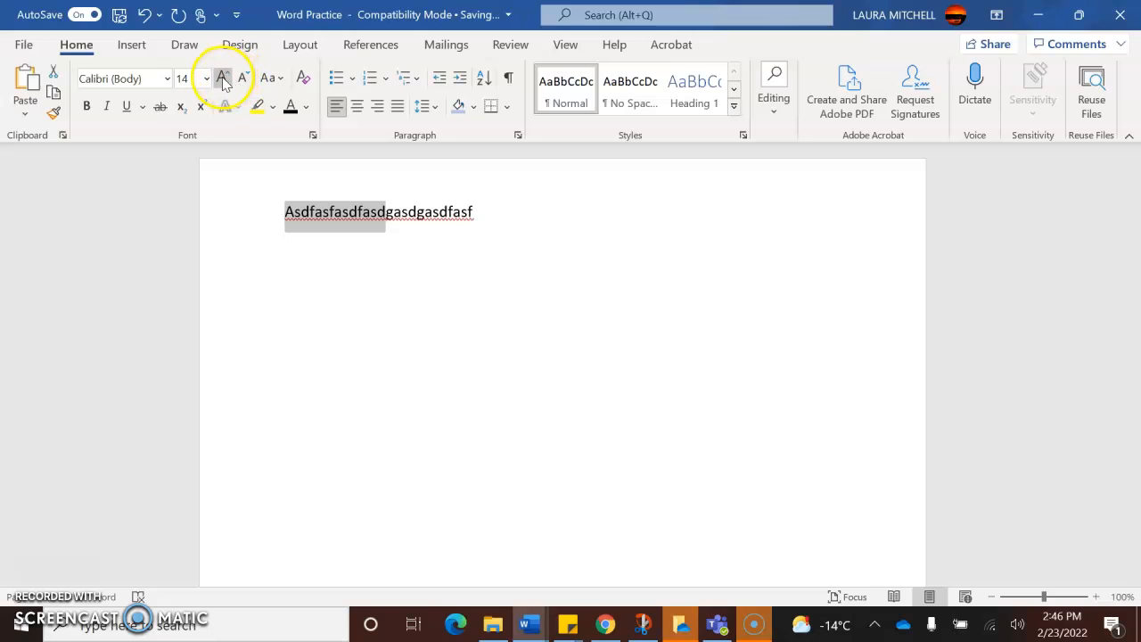
pyautogui.click(222, 77)
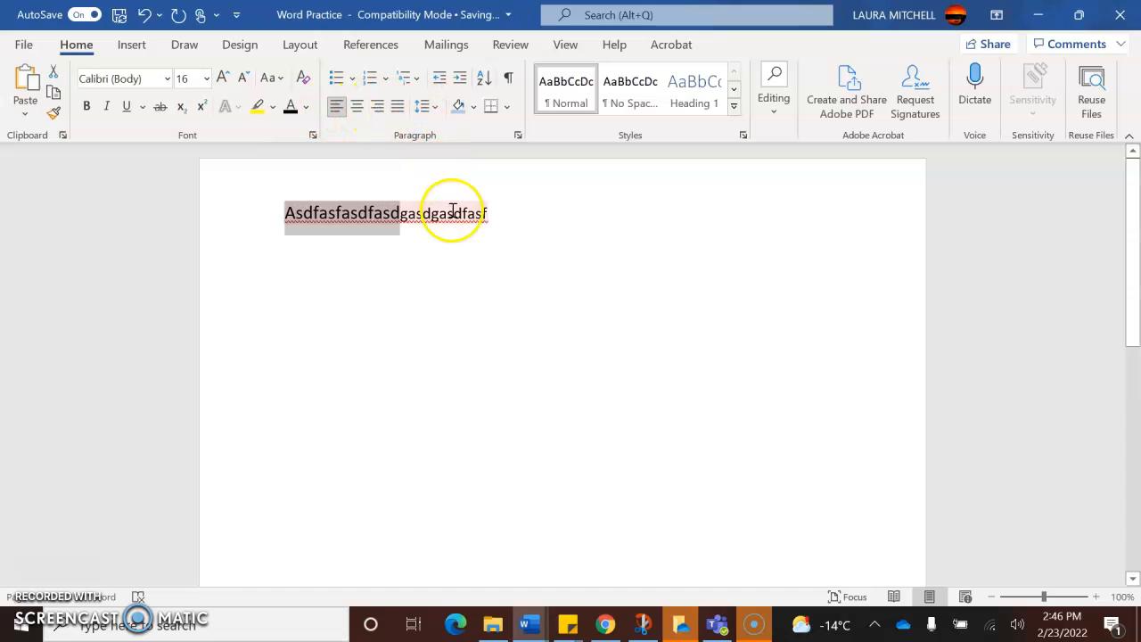
# - Try centre, right and justified alignment on the line of text
pyautogui.click(358, 213)
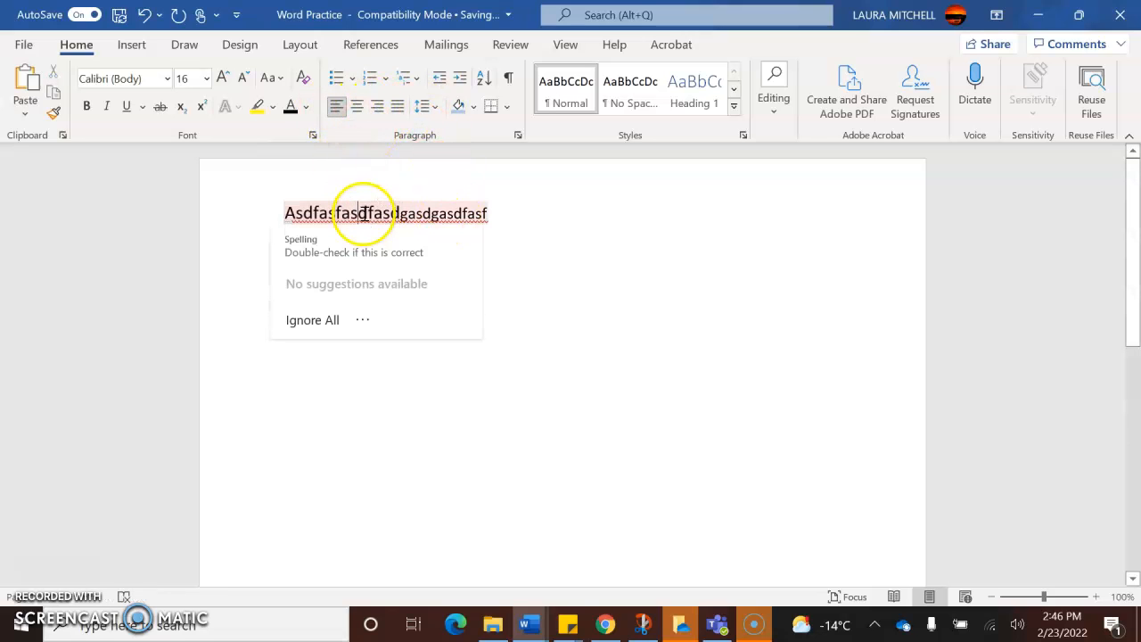
pyautogui.click(357, 106)
pyautogui.click(377, 106)
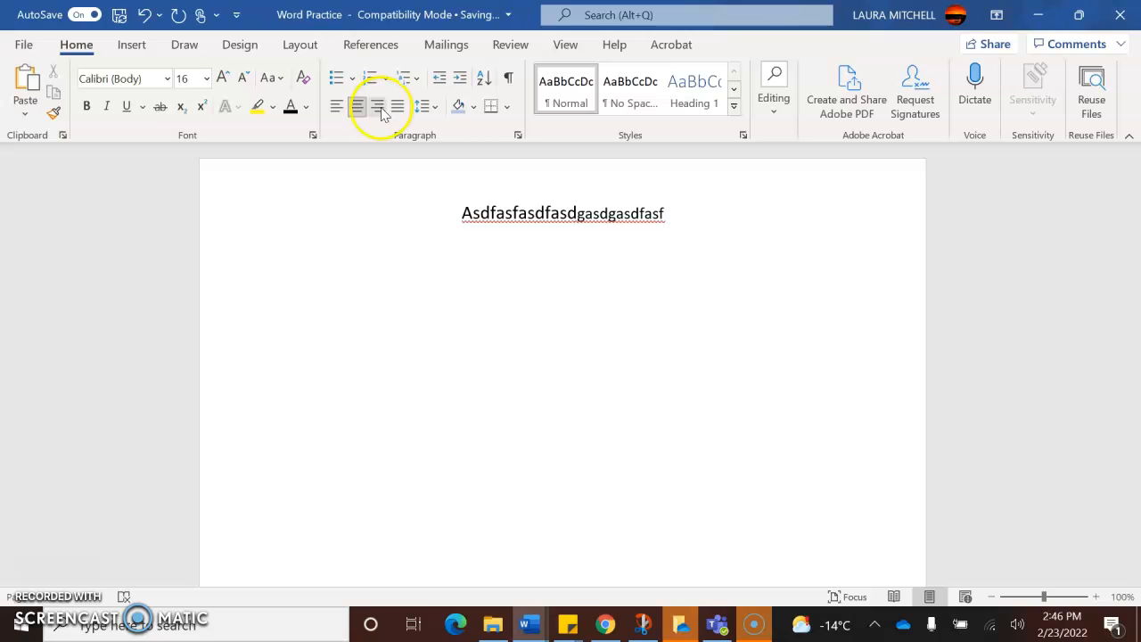
pyautogui.click(396, 106)
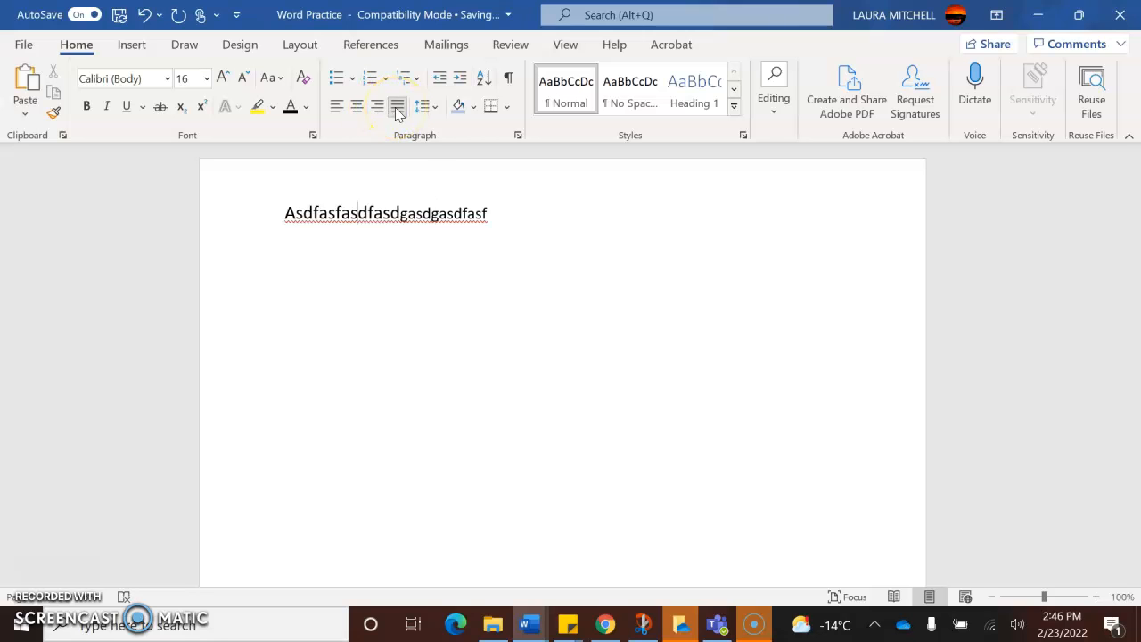
# - Append "a as asdf aasdf" to the line, select the whole line and look at its line spacing choices
pyautogui.click(505, 234)
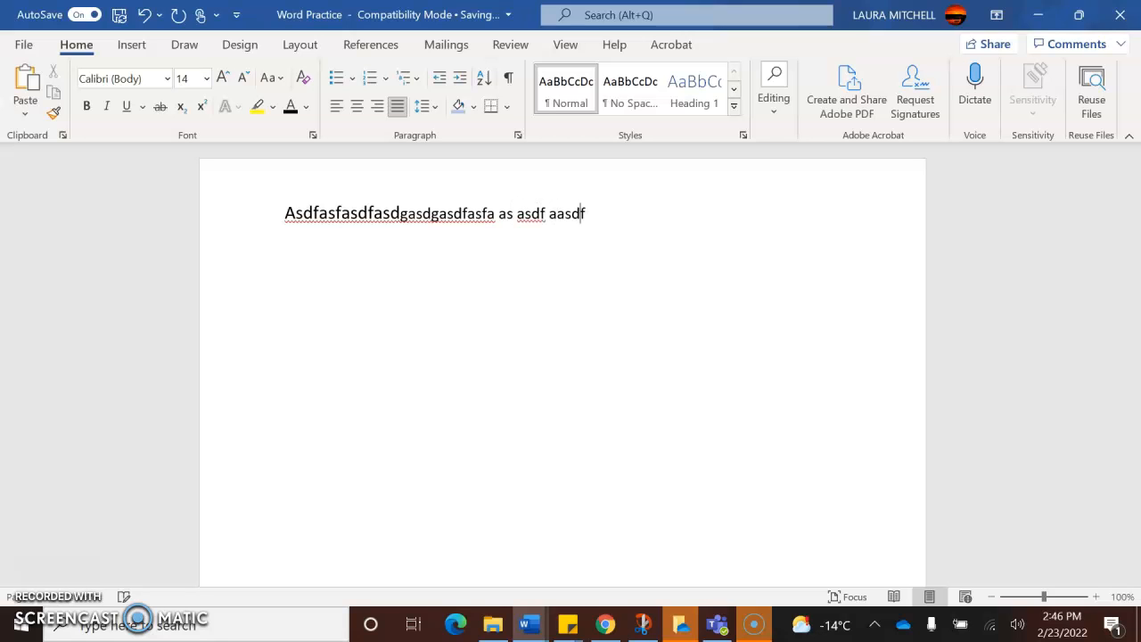
pyautogui.moveTo(594, 220); pyautogui.dragTo(300, 223)
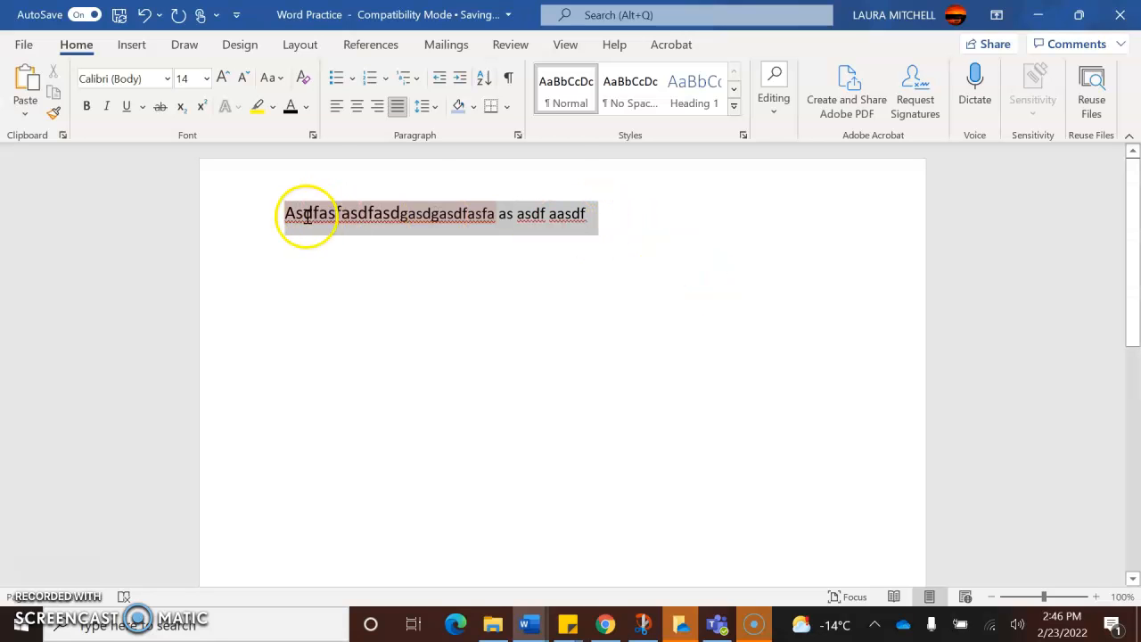
pyautogui.click(428, 109)
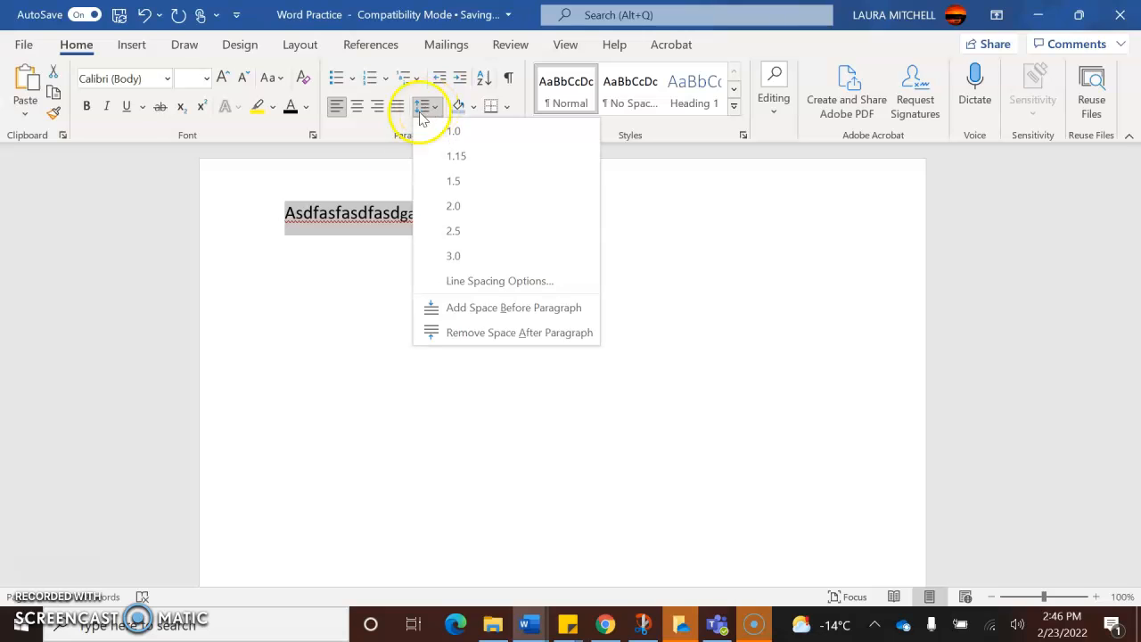
pyautogui.click(346, 273)
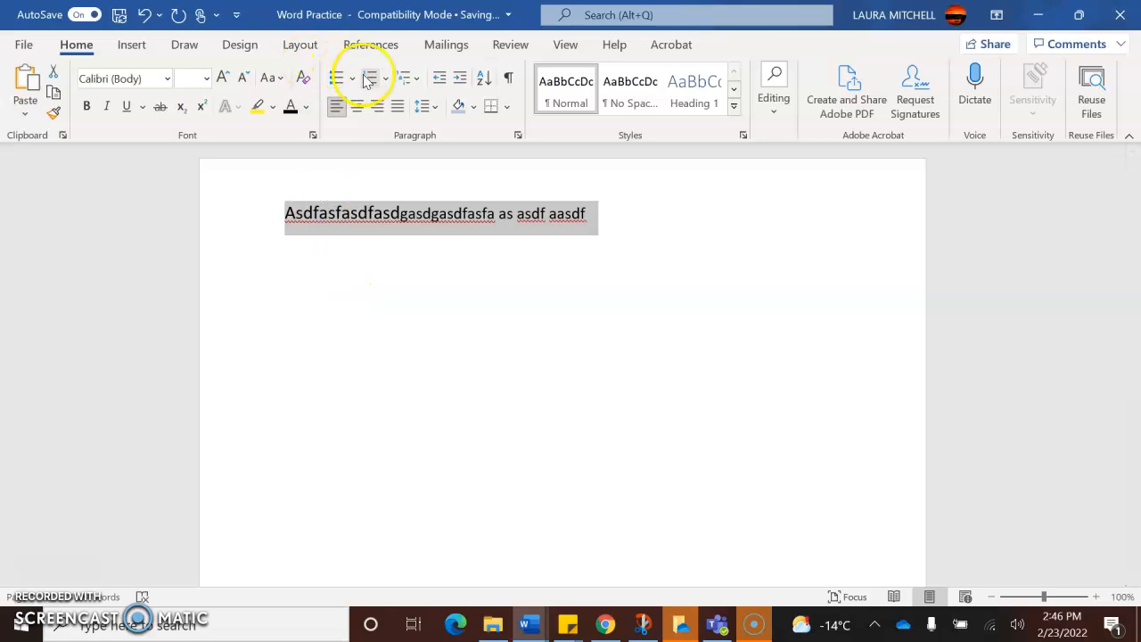
# - Try increasing the line's indent by two levels and decreasing it again
pyautogui.click(310, 214)
pyautogui.click(278, 215)
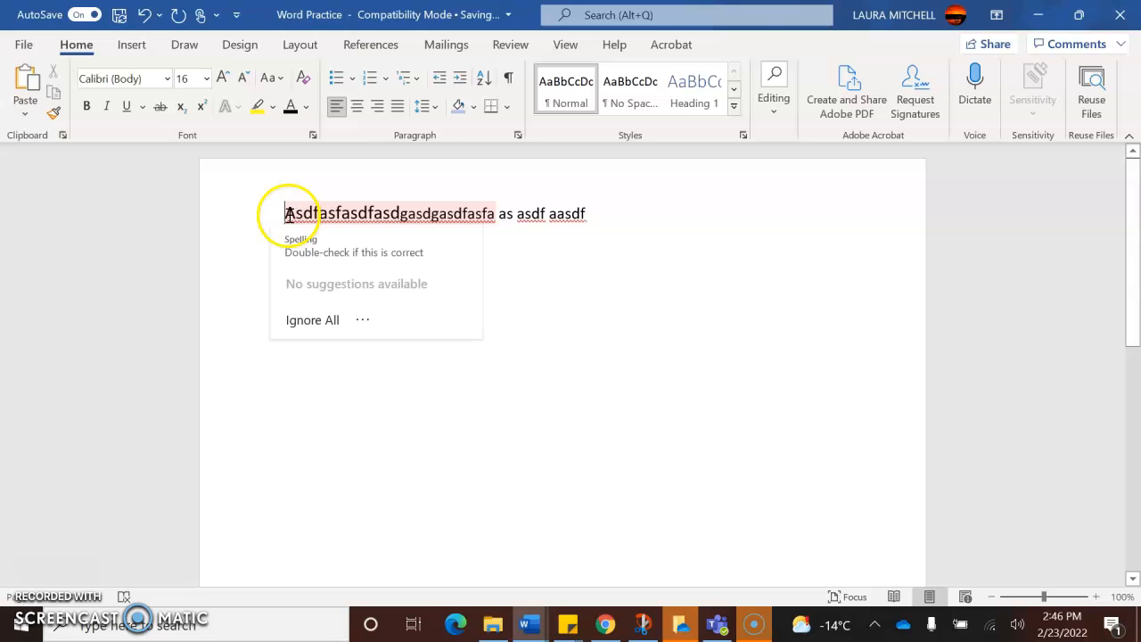
pyautogui.click(459, 78)
pyautogui.click(459, 79)
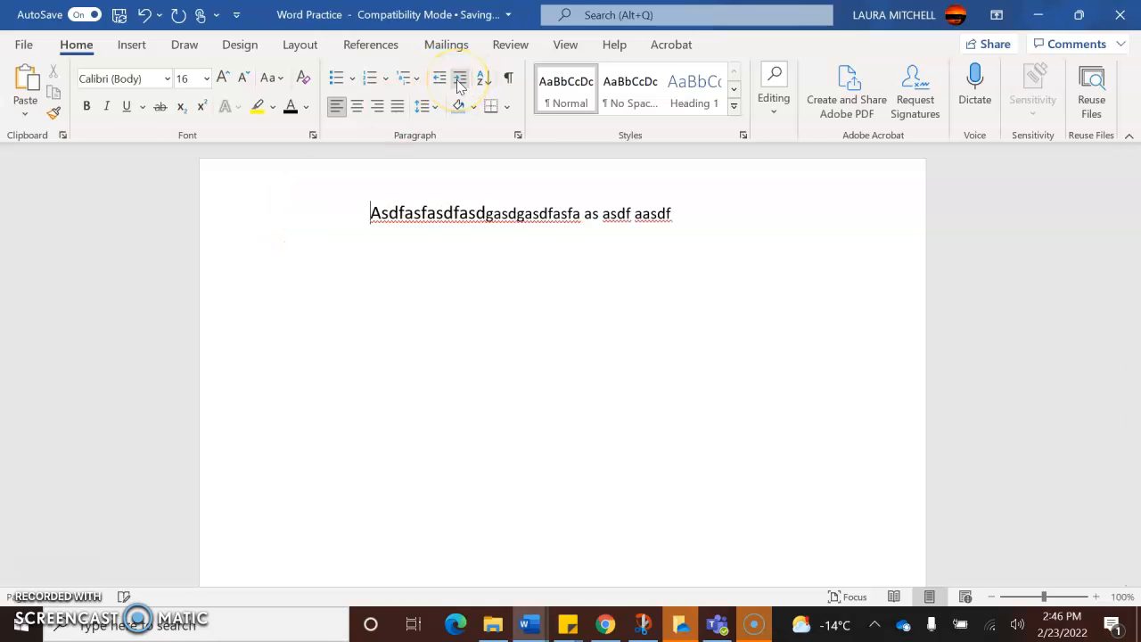
pyautogui.click(437, 79)
pyautogui.click(437, 78)
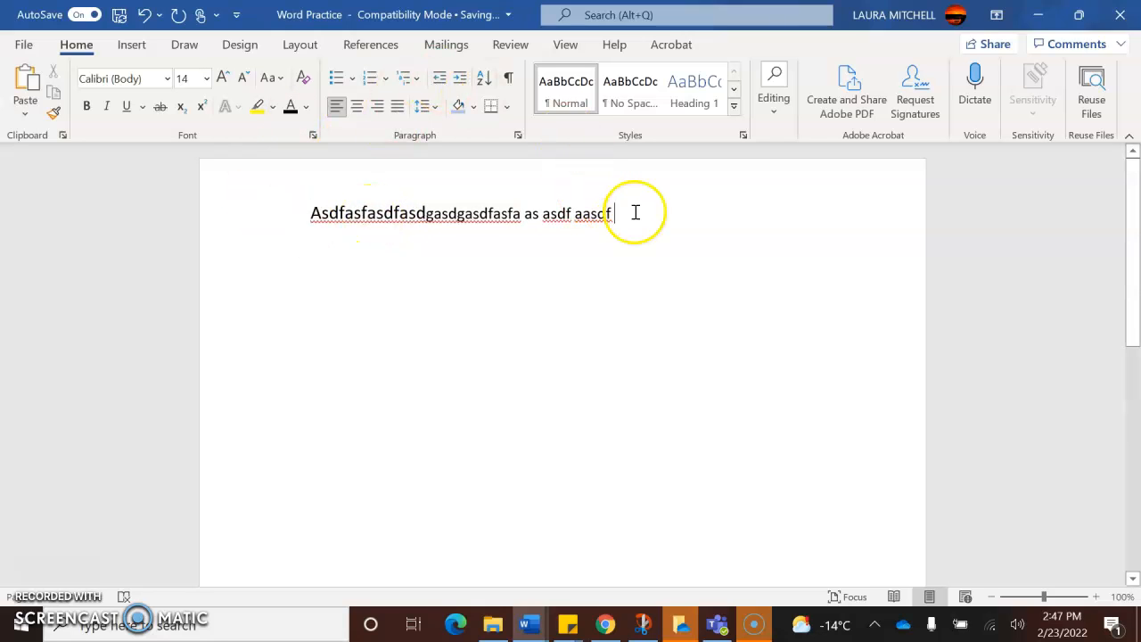
# - Add five short lines below the first one: "Asdf", "As", and "Asdf" three more times
pyautogui.press('Return')
pyautogui.write('Asdf')
pyautogui.press('Return')
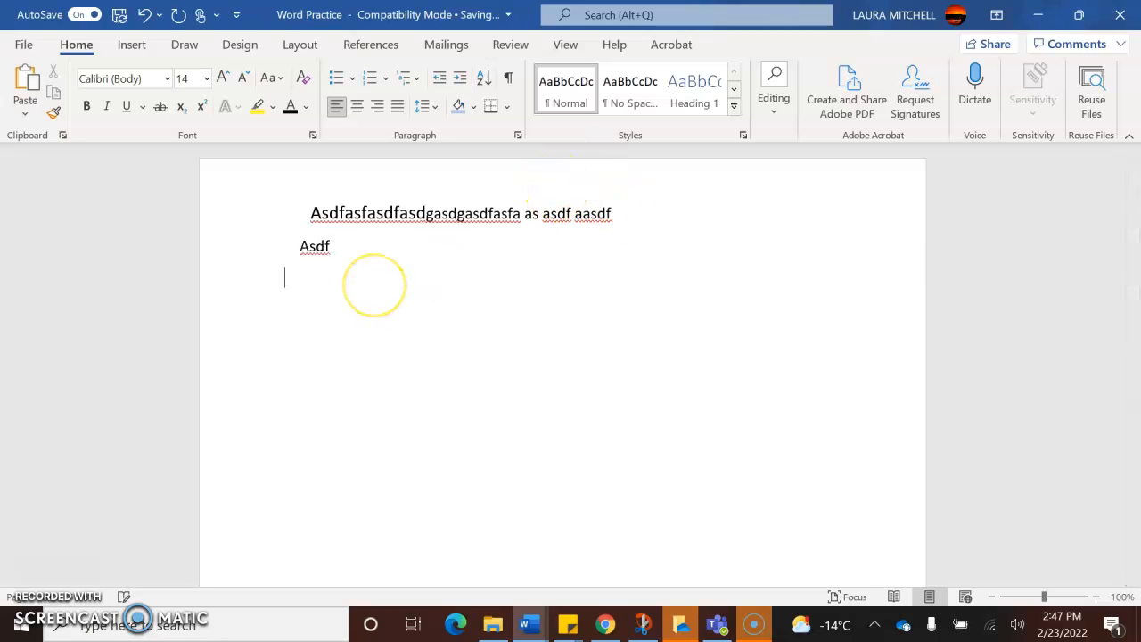
pyautogui.write('As')
pyautogui.press('Return')
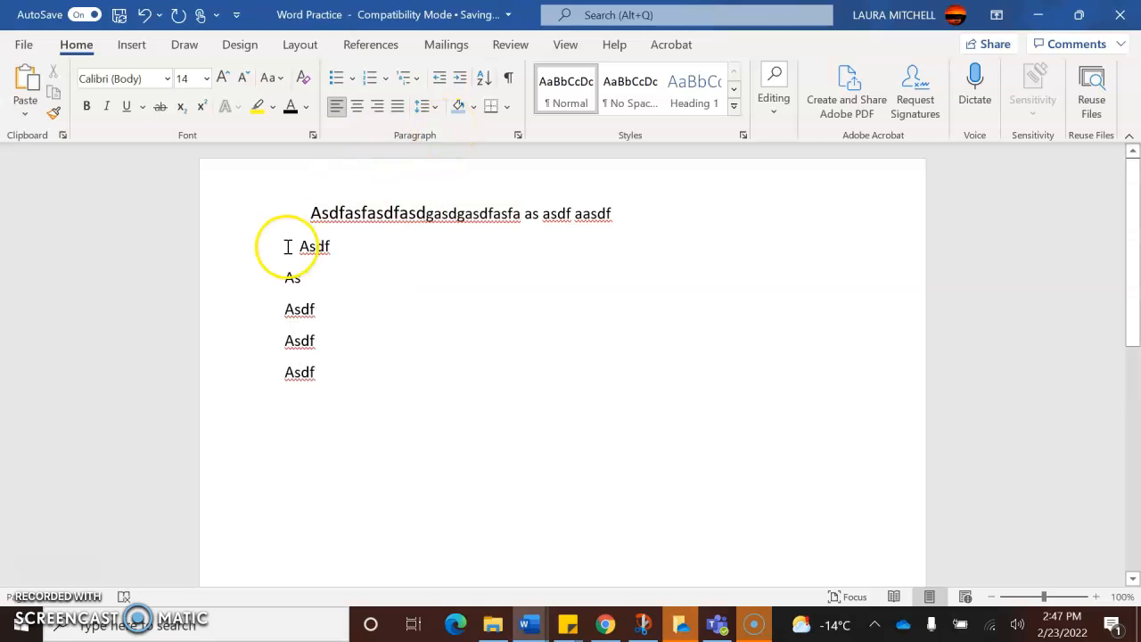
# - Indent each of the last three "Asdf" lines by one level
pyautogui.rightClick(287, 311)
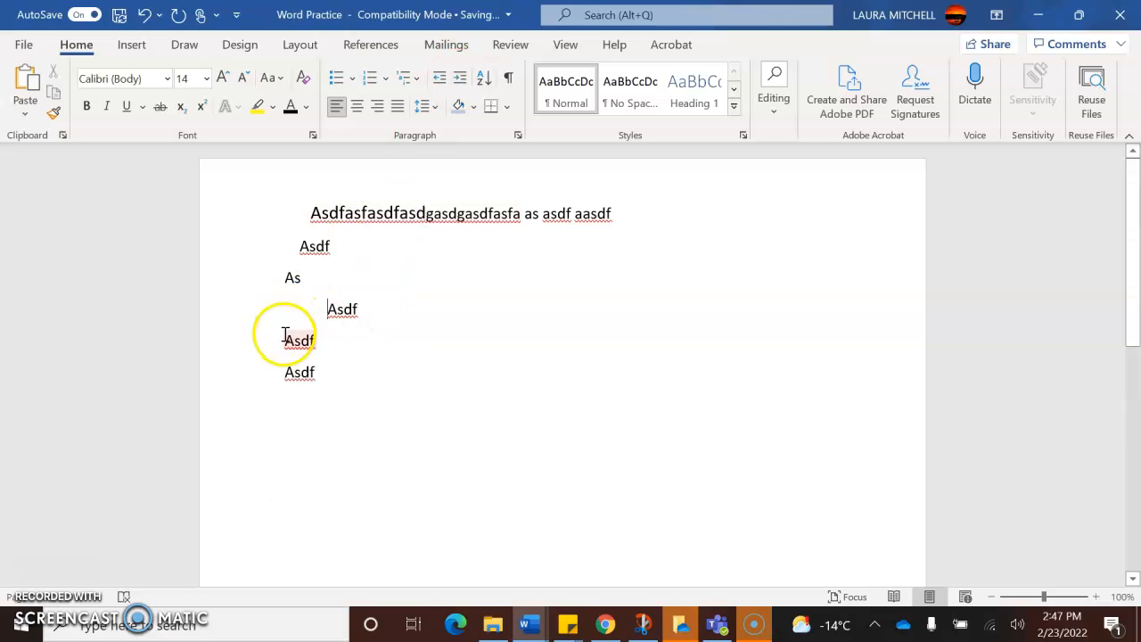
pyautogui.rightClick(285, 335)
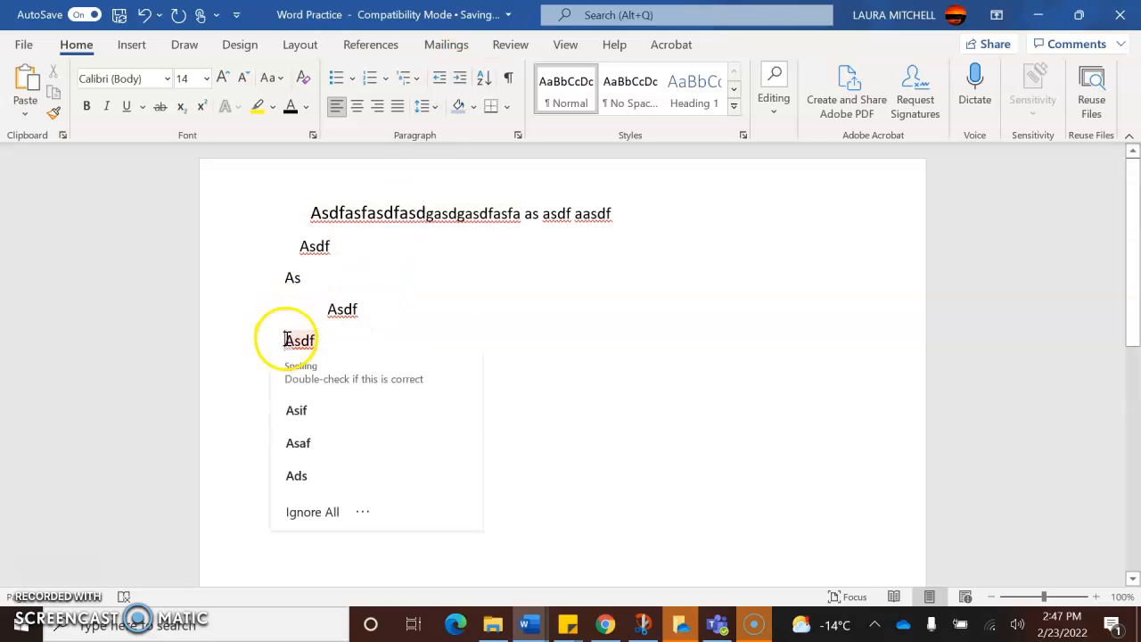
pyautogui.click(459, 78)
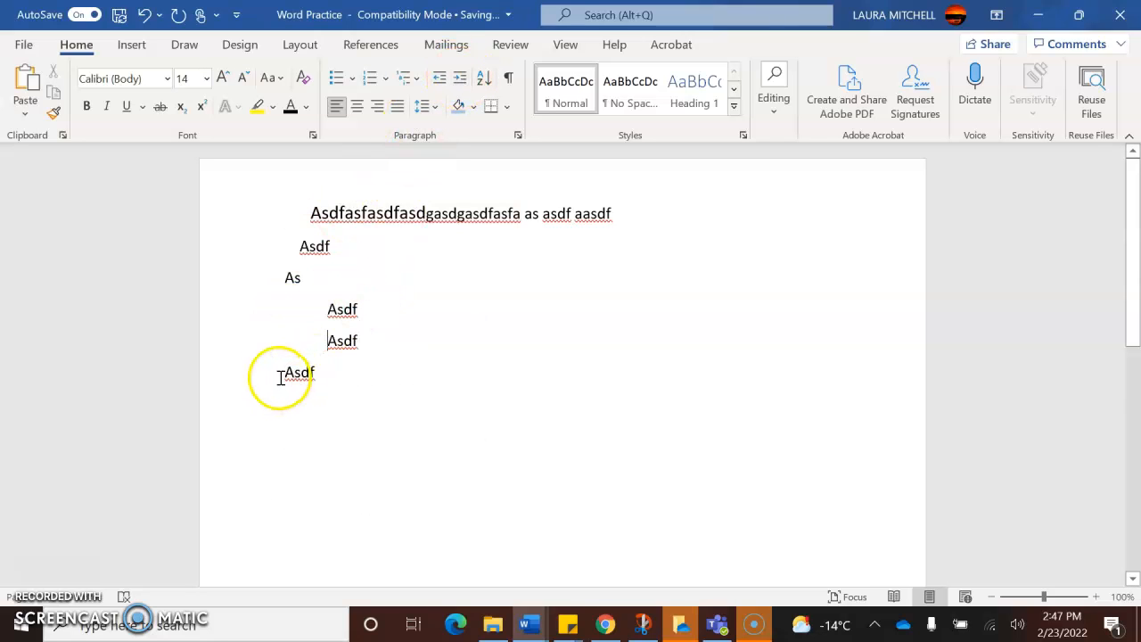
pyautogui.rightClick(285, 373)
pyautogui.click(458, 85)
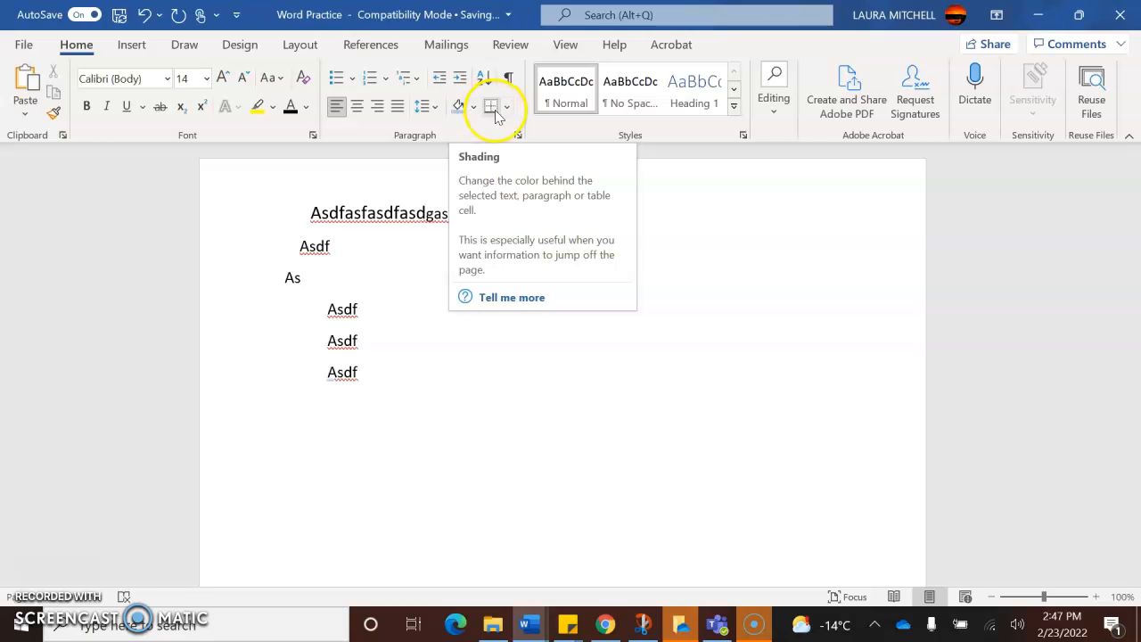
# - Start an unindented paragraph below the last "Asdf" line and add a horizontal border line to it
pyautogui.press('Return')
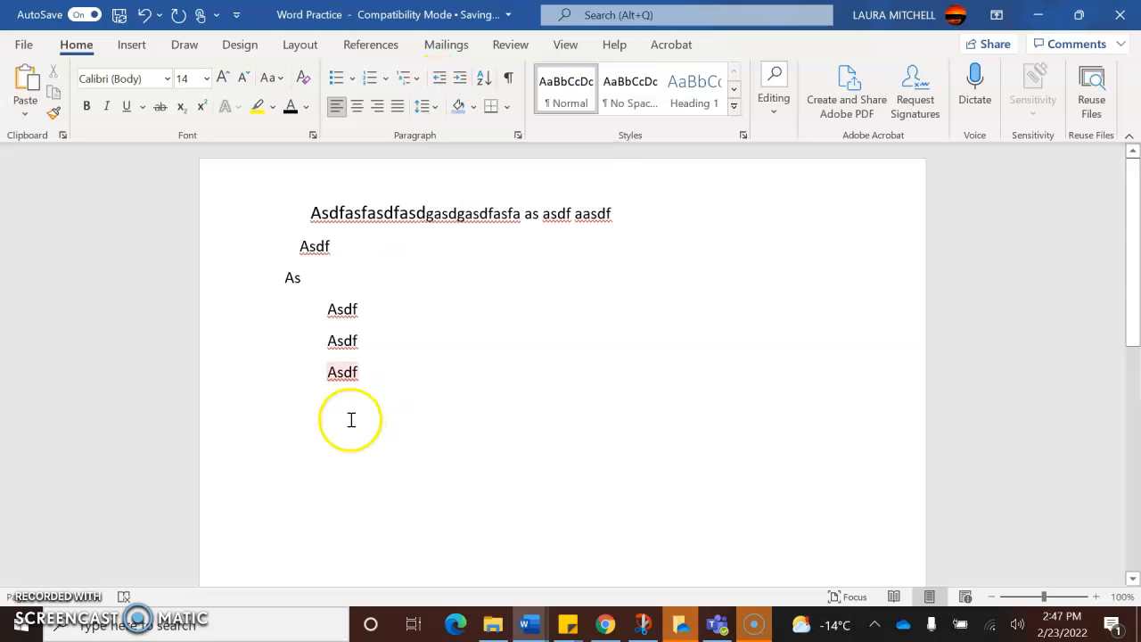
pyautogui.click(442, 78)
pyautogui.click(491, 107)
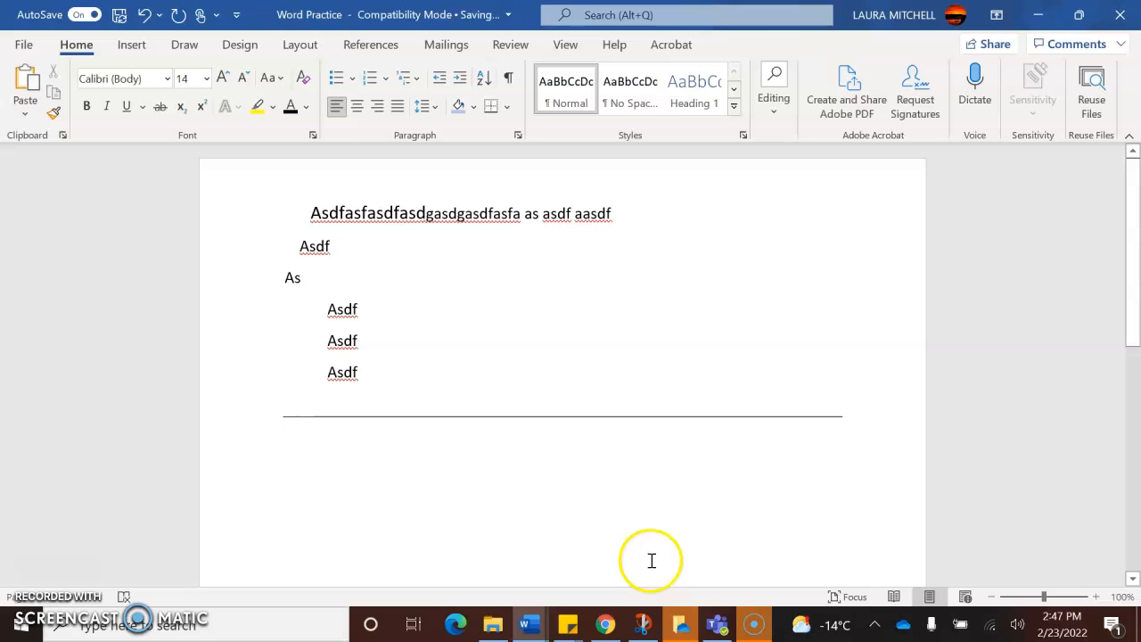
# - Switch to Chrome and copy the opening paragraph of Chapter 1 from the OfMiceAndMen PDF
pyautogui.moveTo(605, 627)
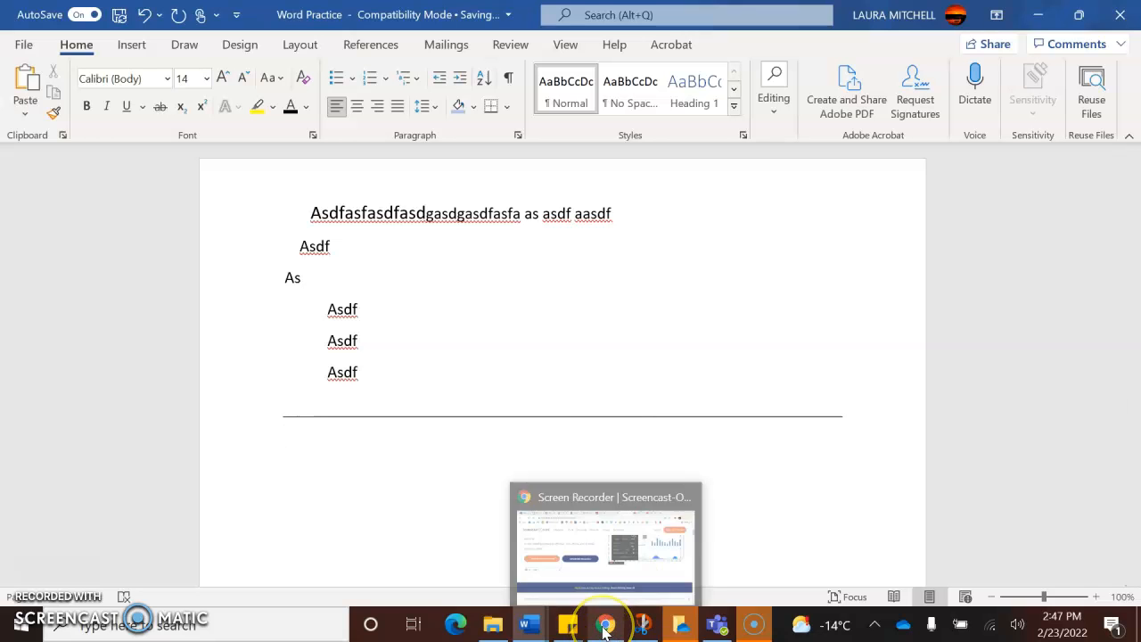
pyautogui.click(606, 629)
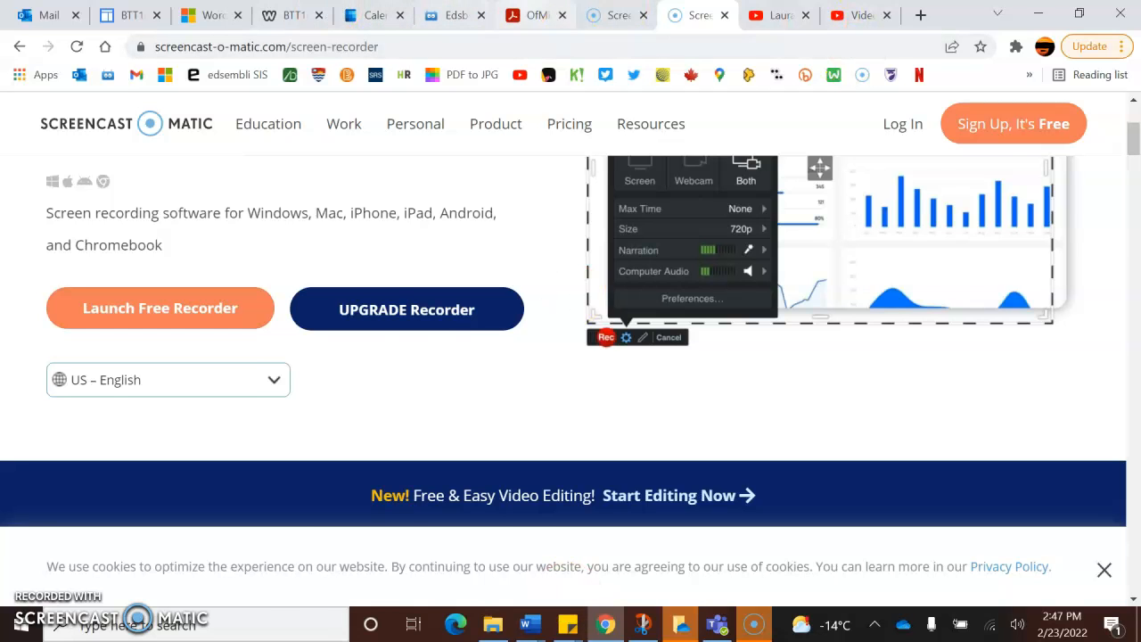
pyautogui.click(535, 15)
pyautogui.moveTo(889, 184)
pyautogui.mouseDown()
pyautogui.moveTo(886, 163)
pyautogui.moveTo(890, 184)
pyautogui.moveTo(890, 173)
pyautogui.mouseUp()
pyautogui.moveTo(264, 458); pyautogui.dragTo(635, 600)
pyautogui.hotkey('ctrl', 'c')
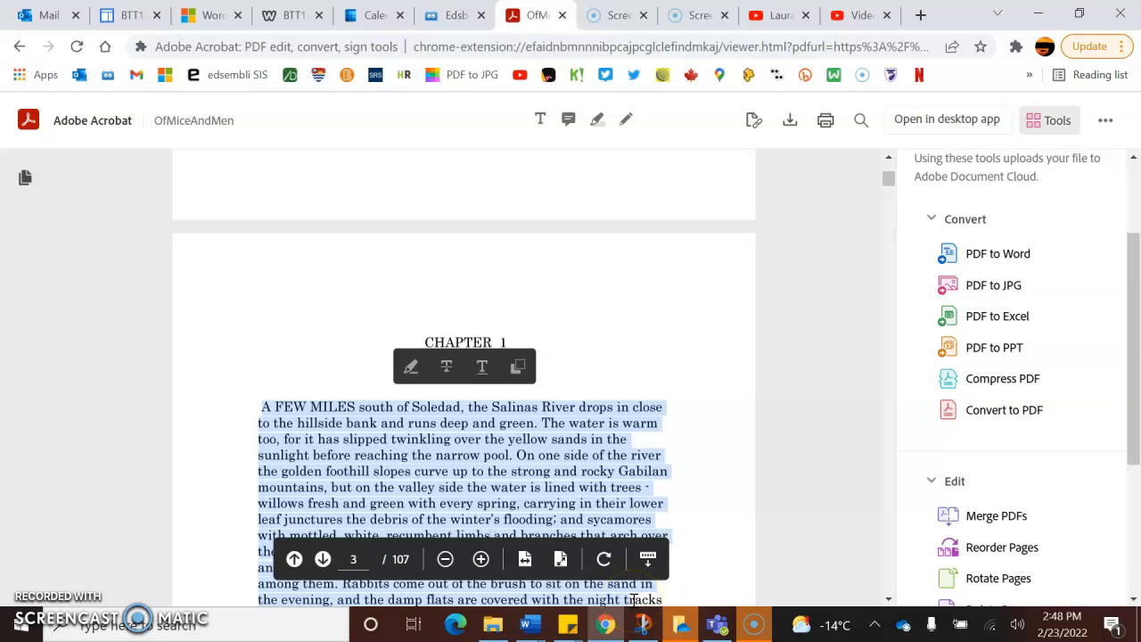
pyautogui.rightClick(473, 464)
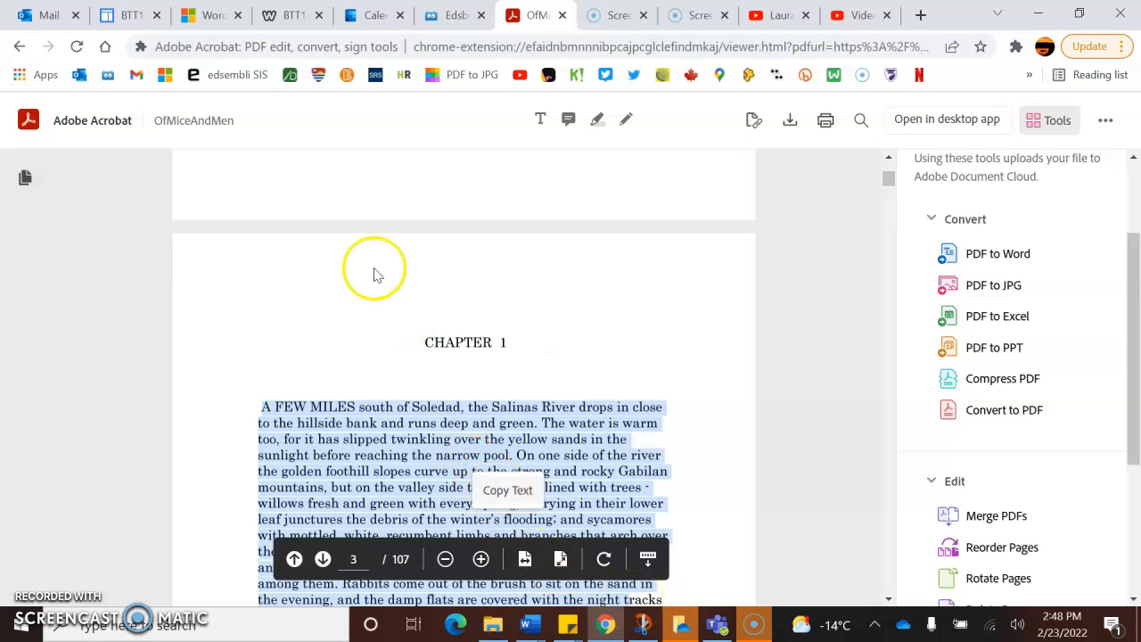
# - Switch back to the Word Practice document and paste the copied paragraph below the horizontal line
pyautogui.moveTo(527, 626)
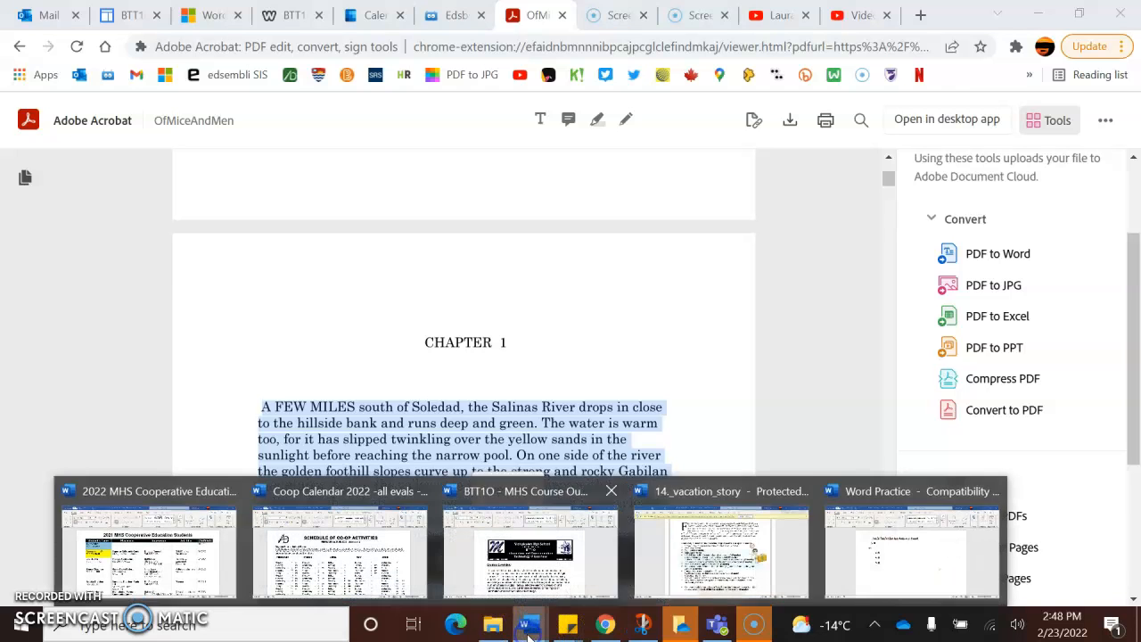
pyautogui.click(1022, 544)
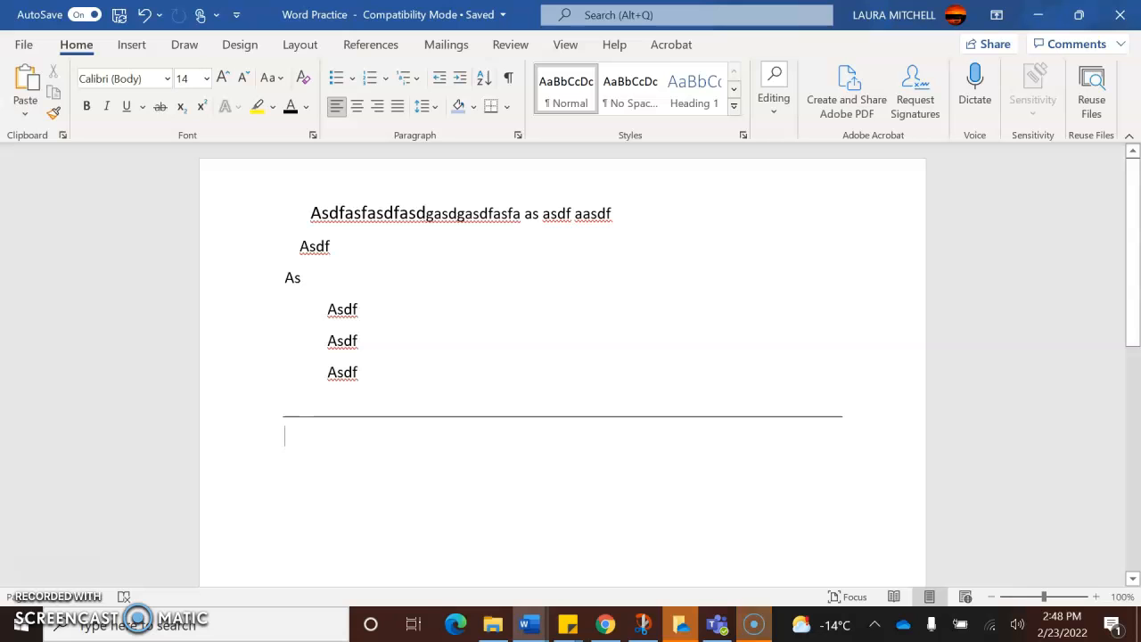
pyautogui.hotkey('ctrl', 'v')
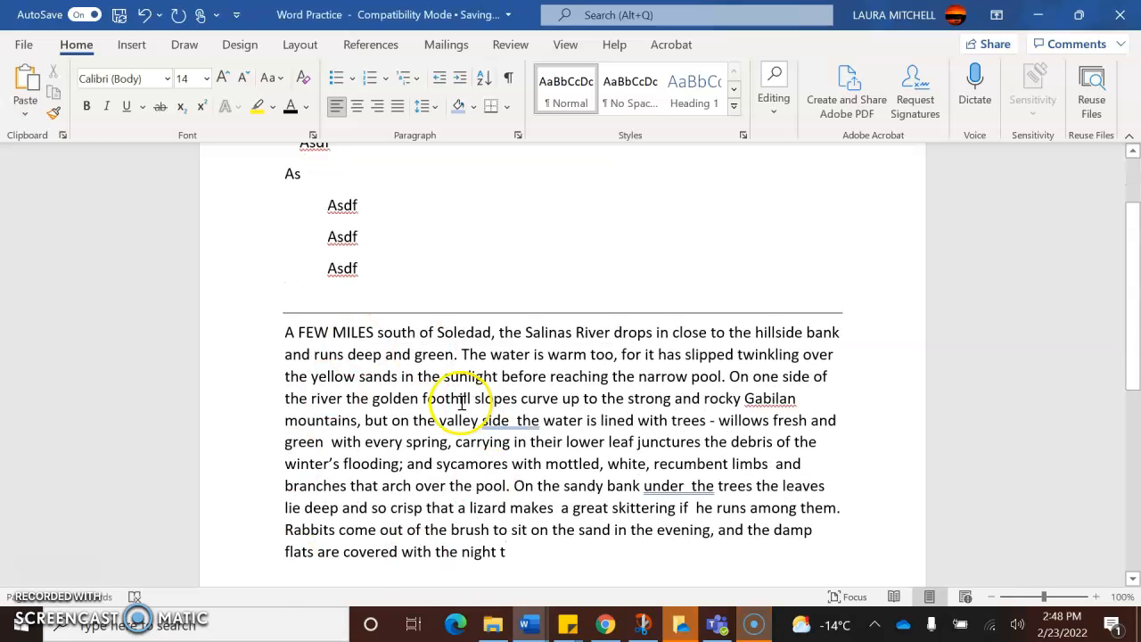
# - Add two blank paragraphs below the pasted paragraph
pyautogui.moveTo(1131, 294); pyautogui.dragTo(1134, 323)
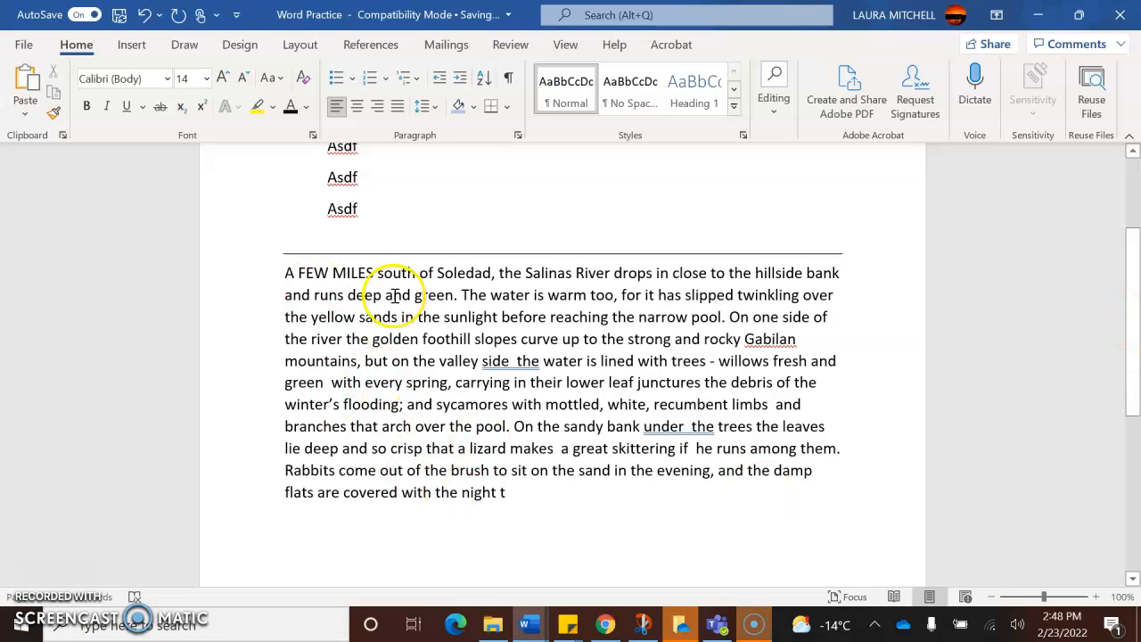
pyautogui.press('Return')
pyautogui.press('Return')
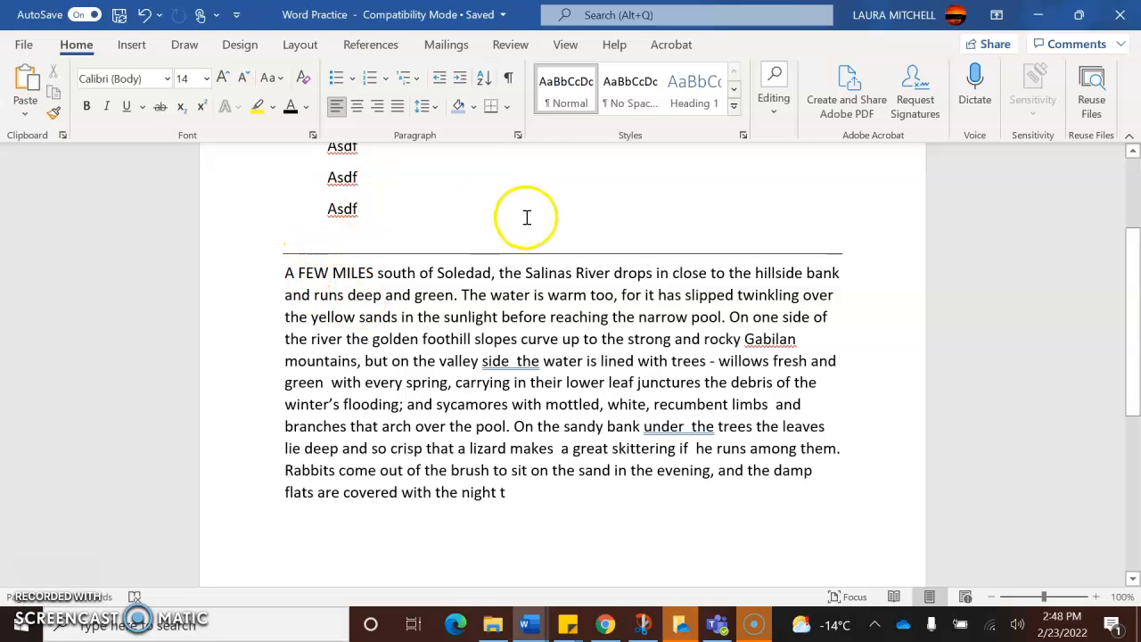
# - Color the text from "deep and green" to "sycamores with" in the pasted paragraph gray
pyautogui.click(305, 106)
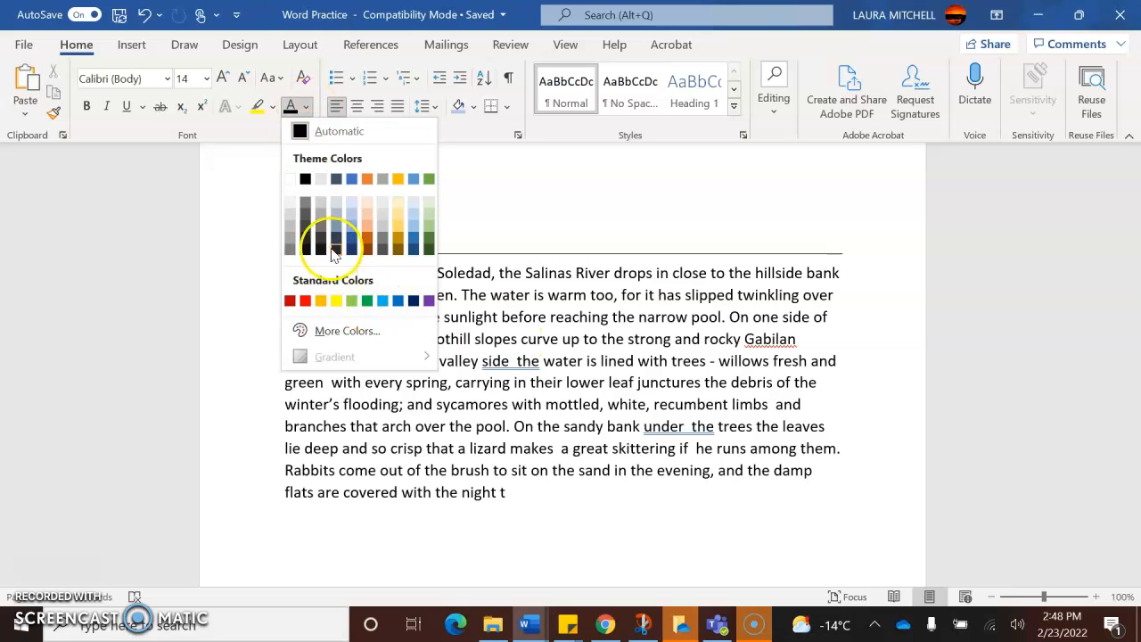
pyautogui.click(547, 373)
pyautogui.moveTo(347, 295); pyautogui.dragTo(543, 405)
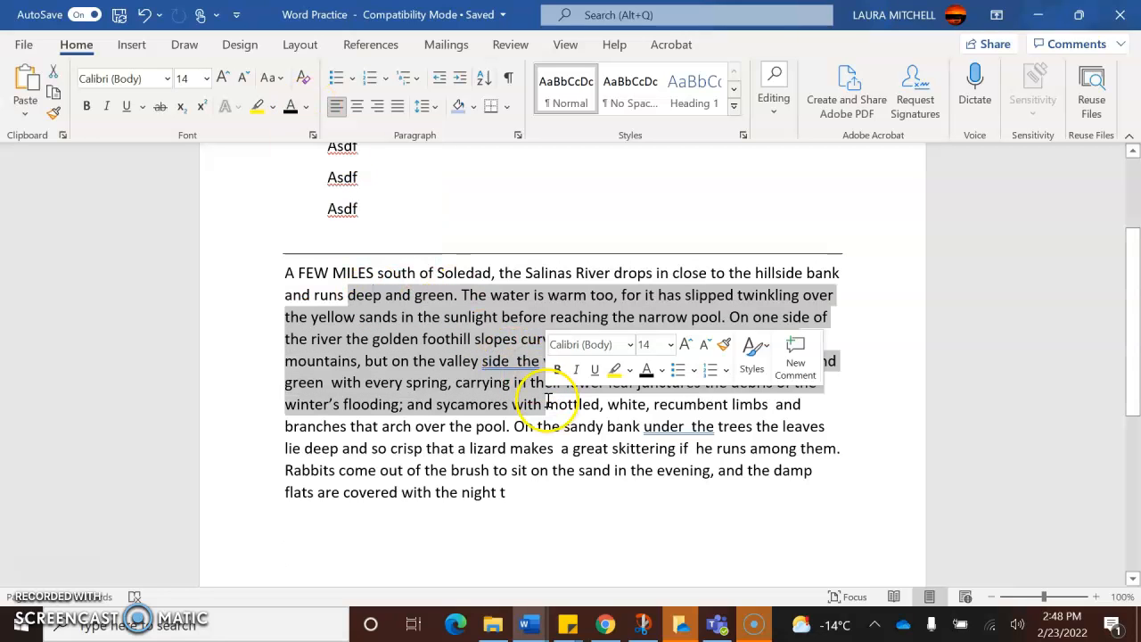
pyautogui.click(305, 106)
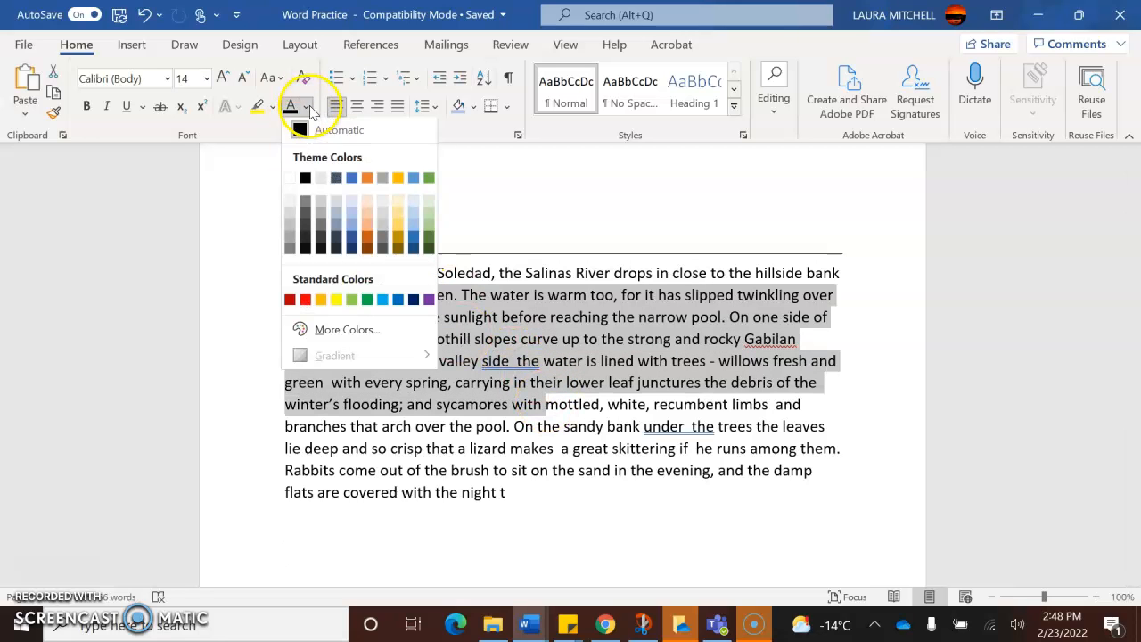
pyautogui.click(306, 207)
pyautogui.click(462, 382)
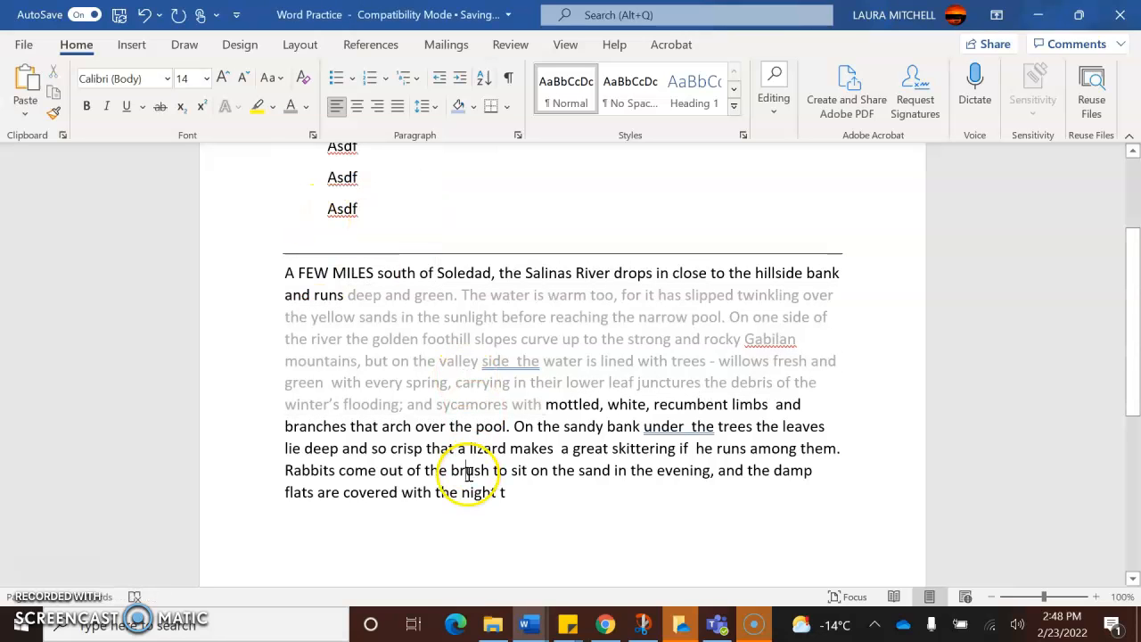
# - Clear all formatting from the pasted paragraph and set its font color to Automatic
pyautogui.moveTo(287, 449); pyautogui.dragTo(586, 439)
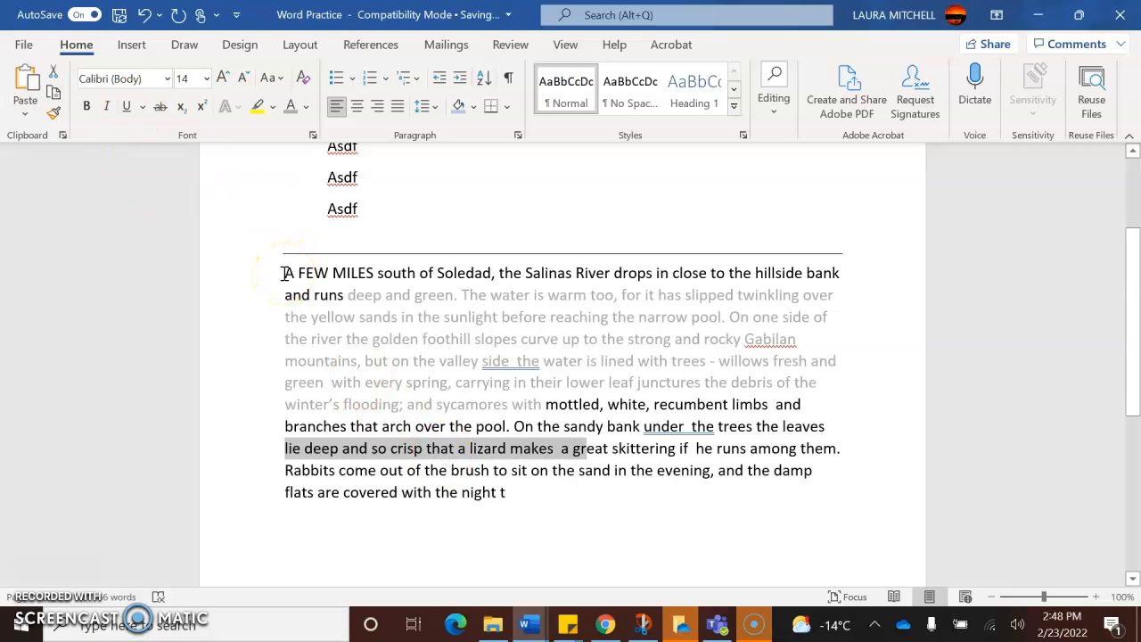
pyautogui.moveTo(285, 273); pyautogui.dragTo(357, 308)
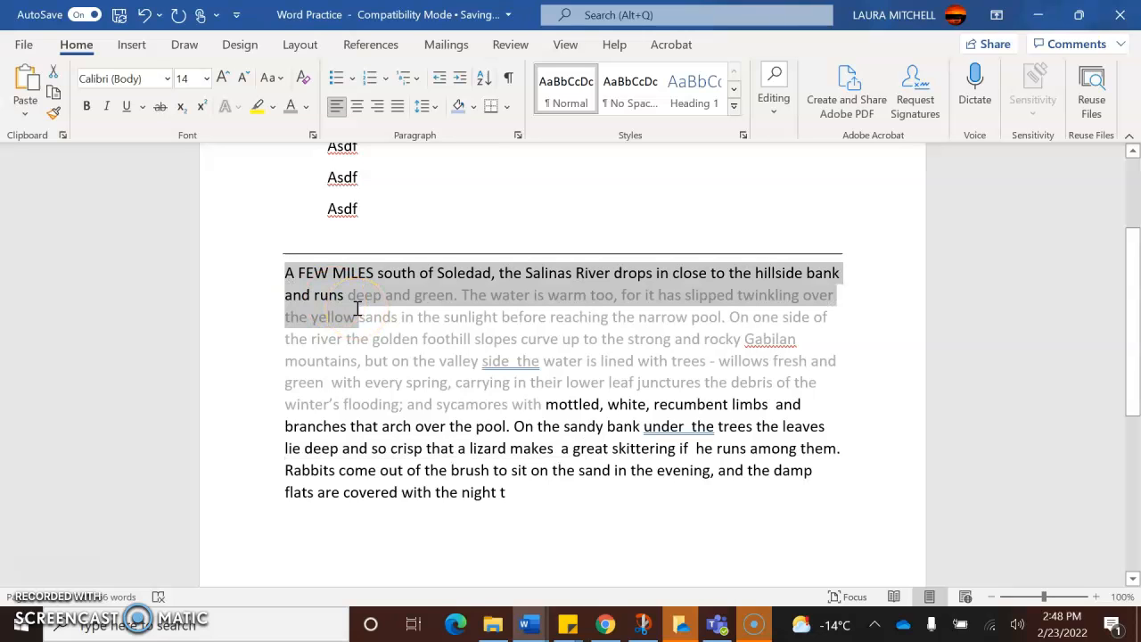
pyautogui.moveTo(362, 319); pyautogui.dragTo(423, 462)
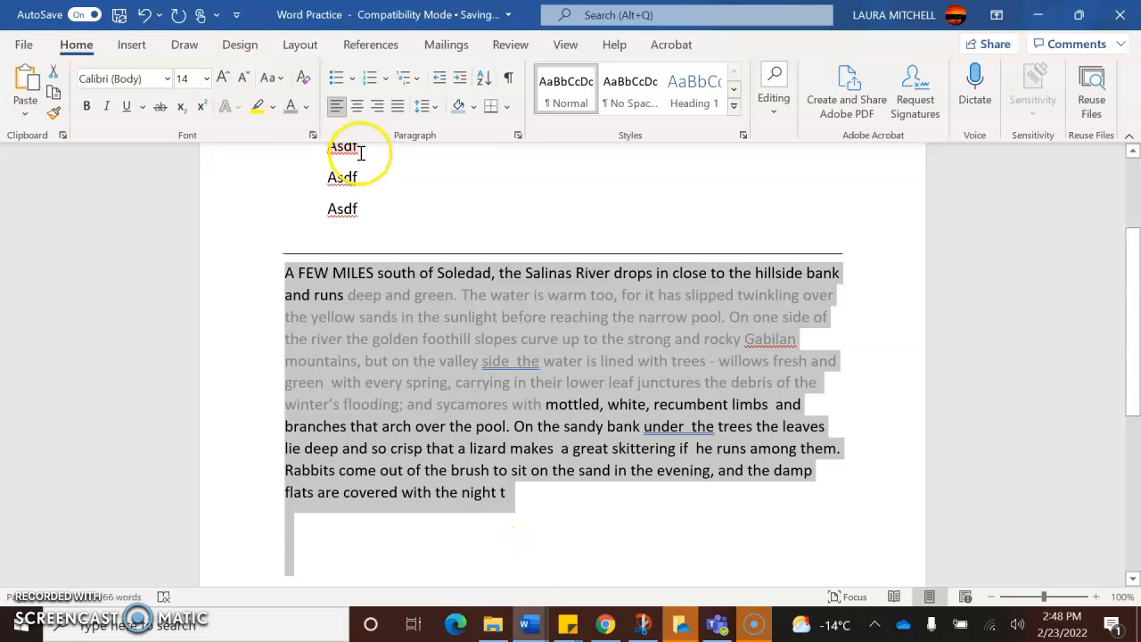
pyautogui.click(303, 79)
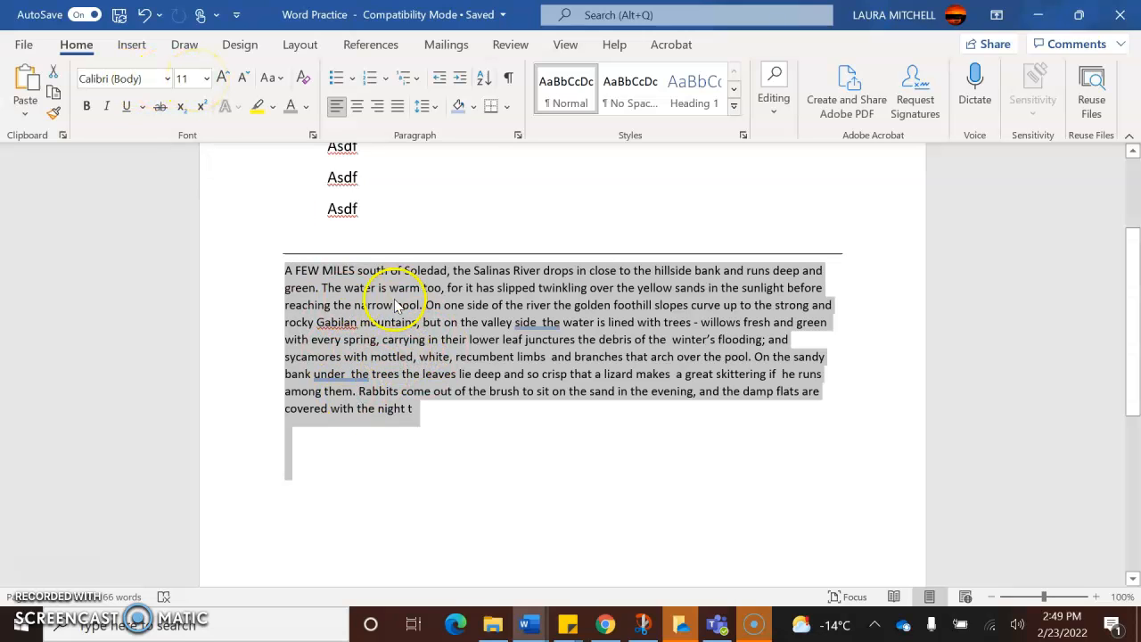
pyautogui.click(307, 108)
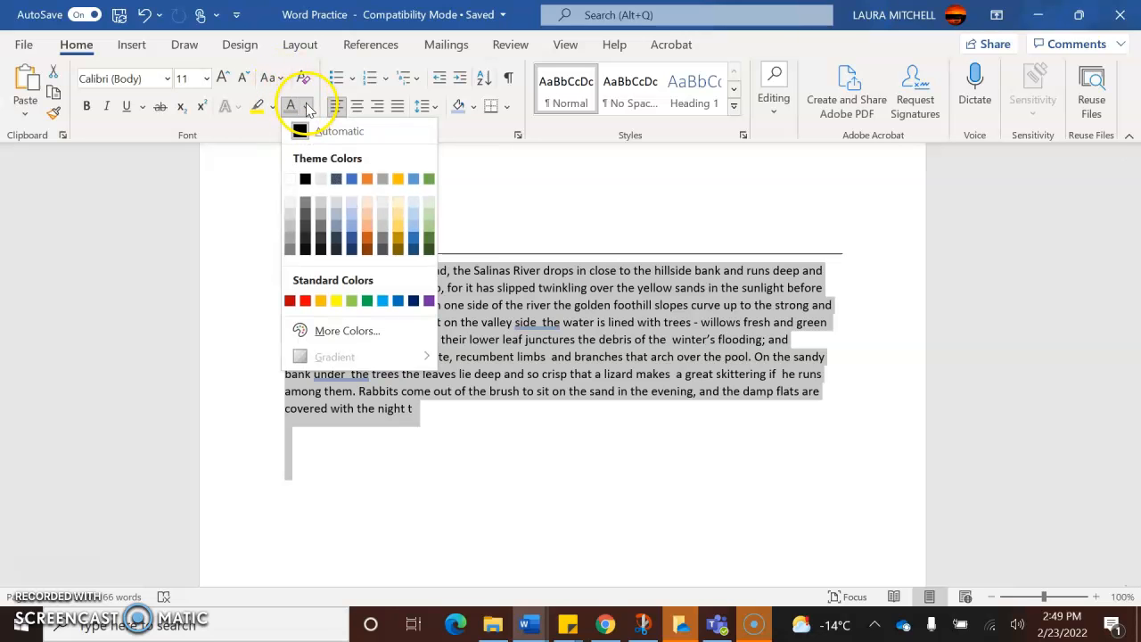
pyautogui.click(340, 137)
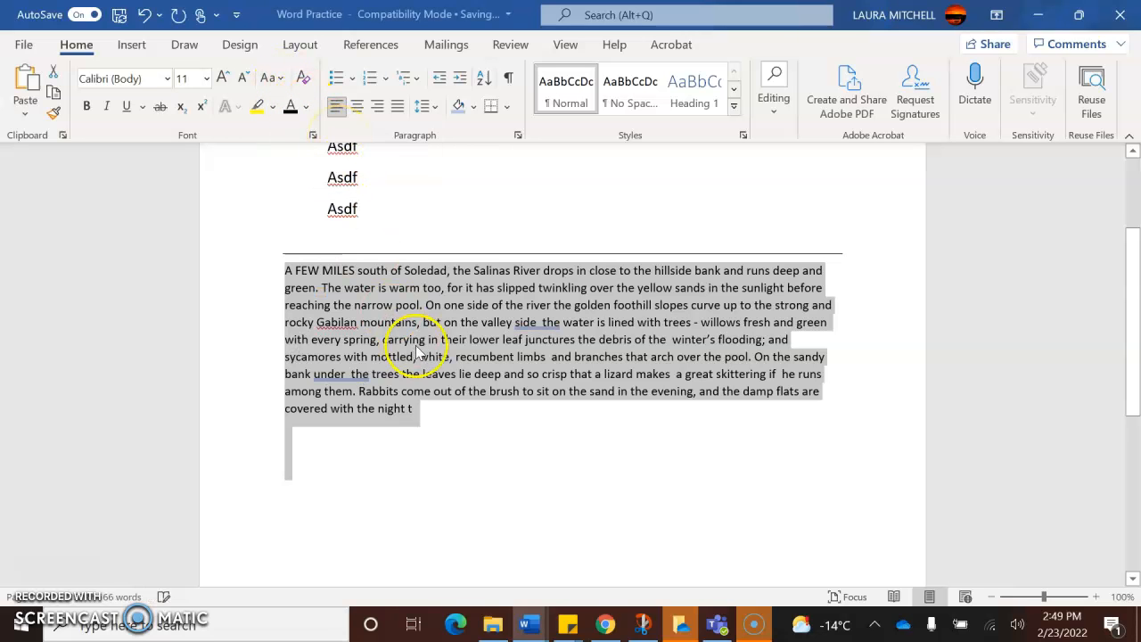
pyautogui.click(412, 339)
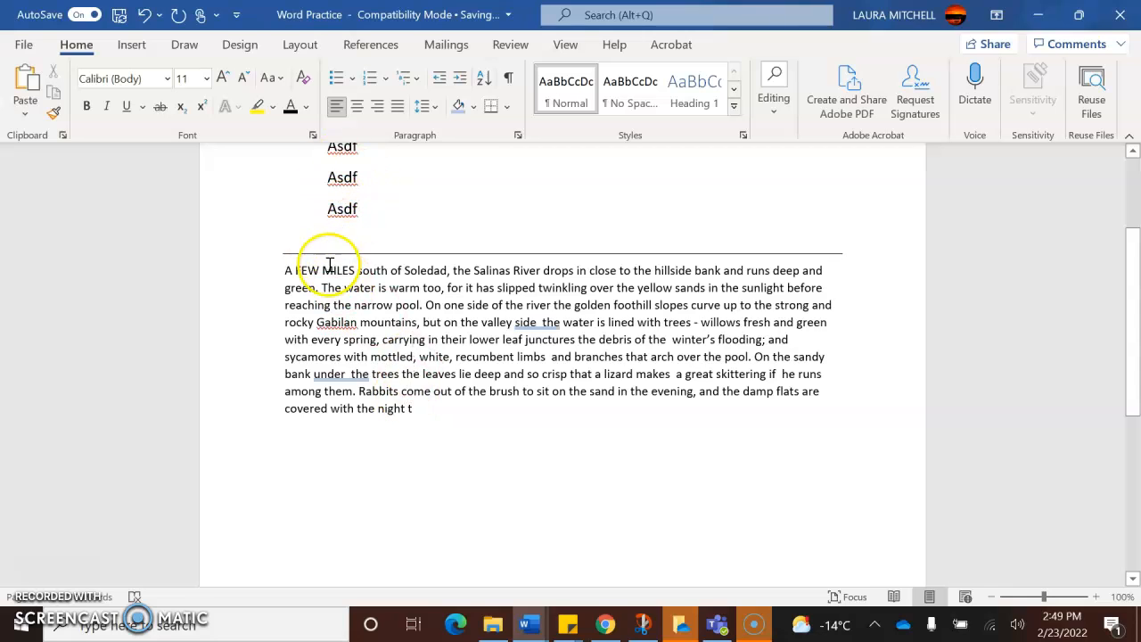
# - Set the font size of the whole pasted paragraph to 14
pyautogui.rightClick(347, 212)
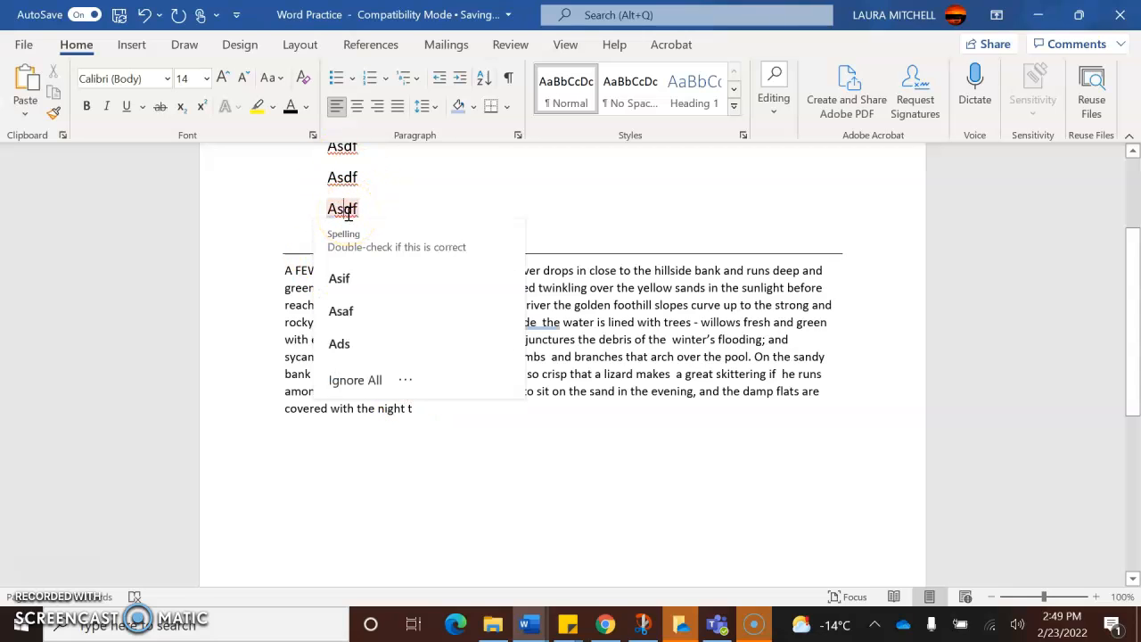
pyautogui.click(286, 264)
pyautogui.moveTo(286, 270); pyautogui.dragTo(463, 413)
pyautogui.click(206, 79)
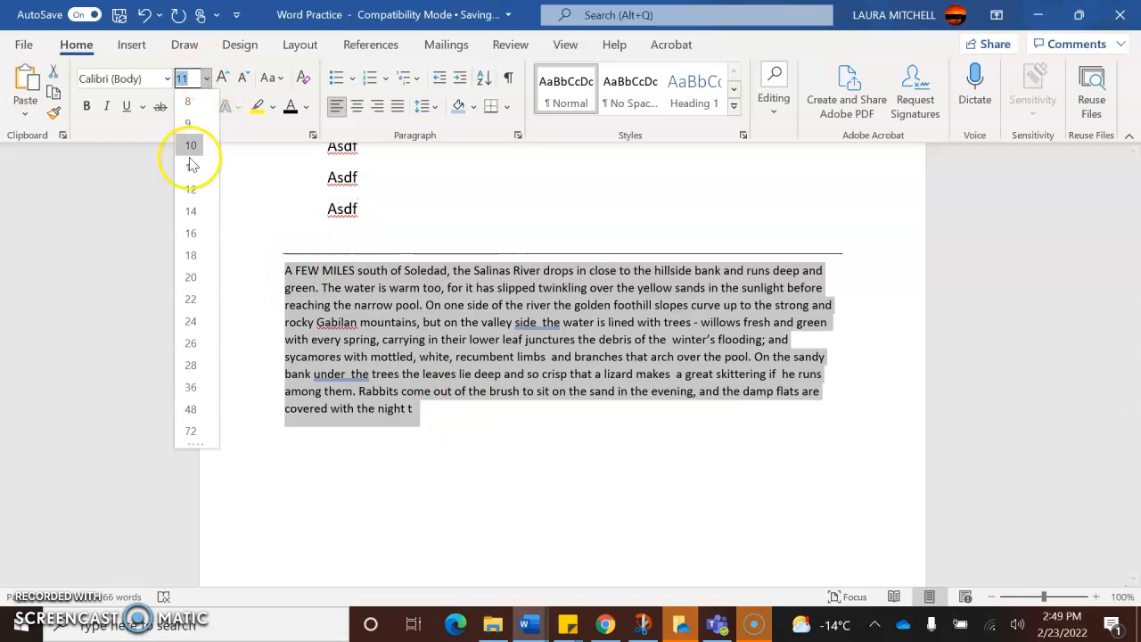
pyautogui.click(191, 211)
pyautogui.click(354, 297)
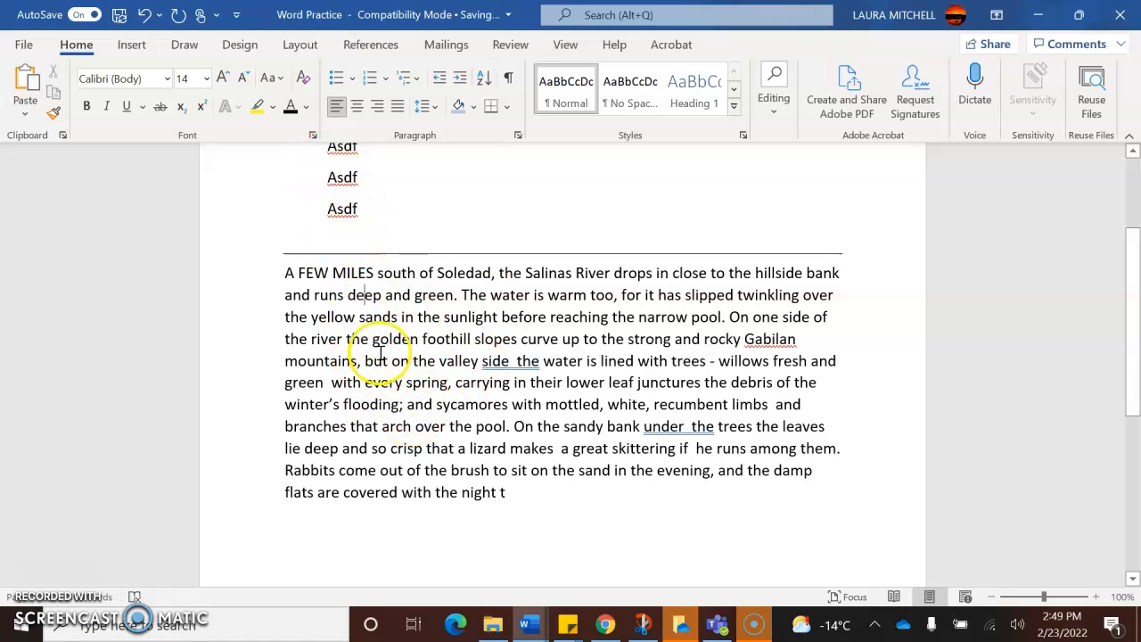
# - Remove the extra space between "side" and "the", and add blank lines below the paragraph
pyautogui.click(515, 362)
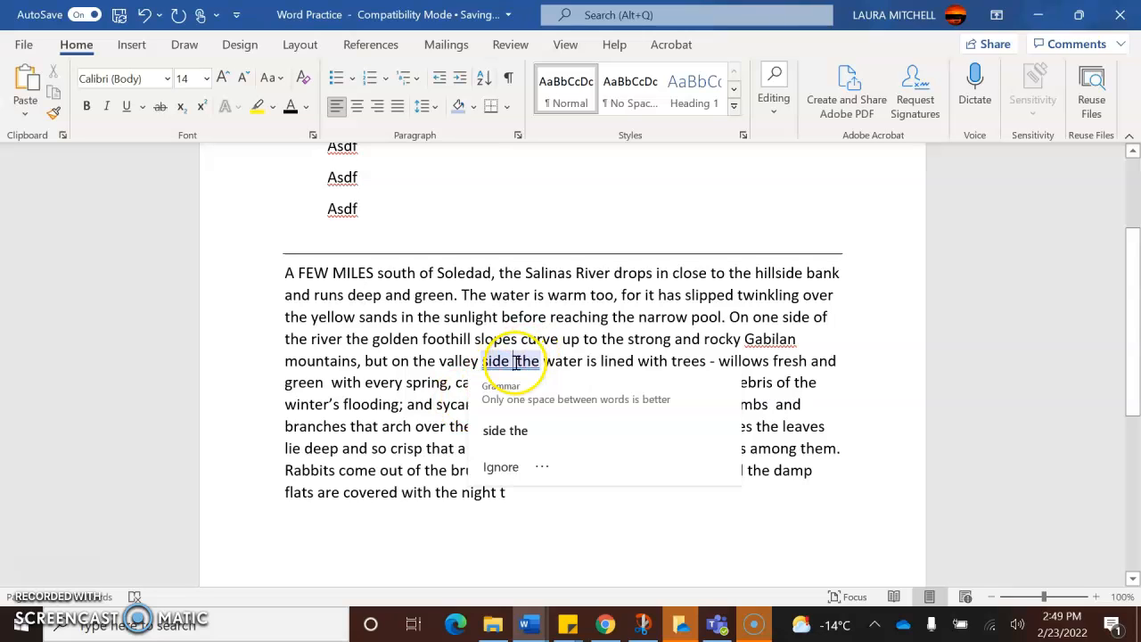
pyautogui.press('BackSpace')
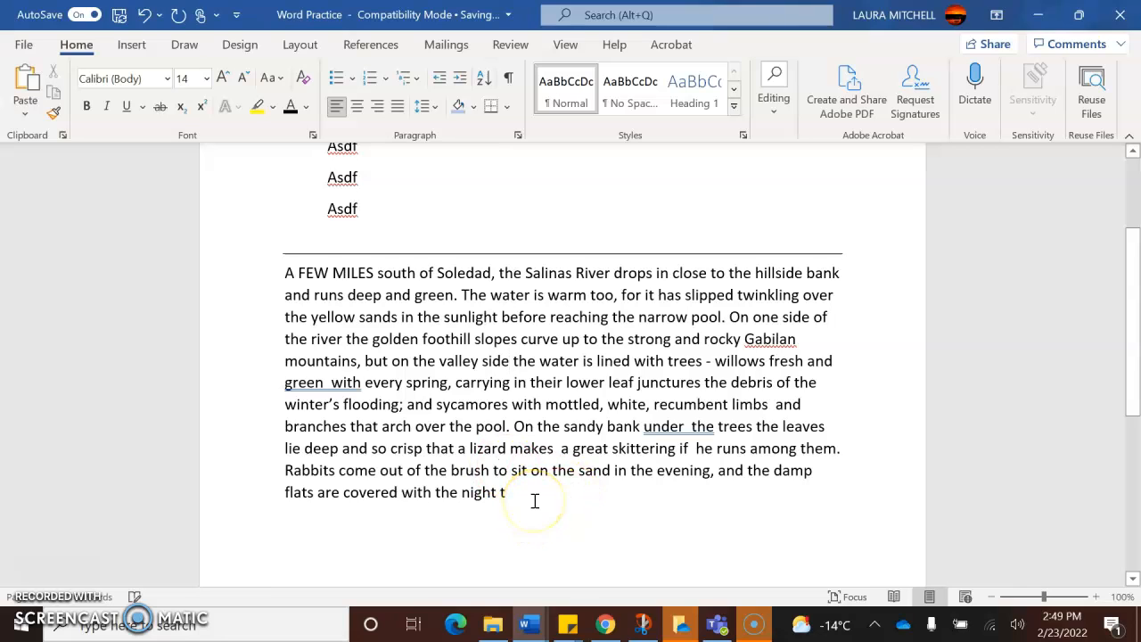
pyautogui.press('Return')
pyautogui.press('Return')
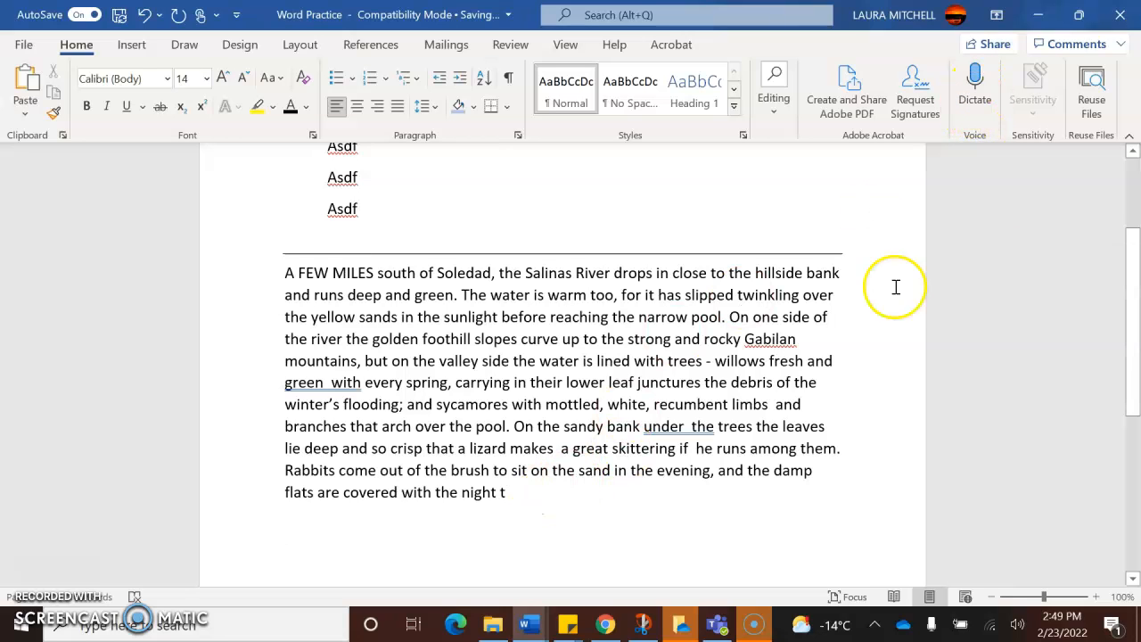
pyautogui.scroll(-2, 1139, 303)
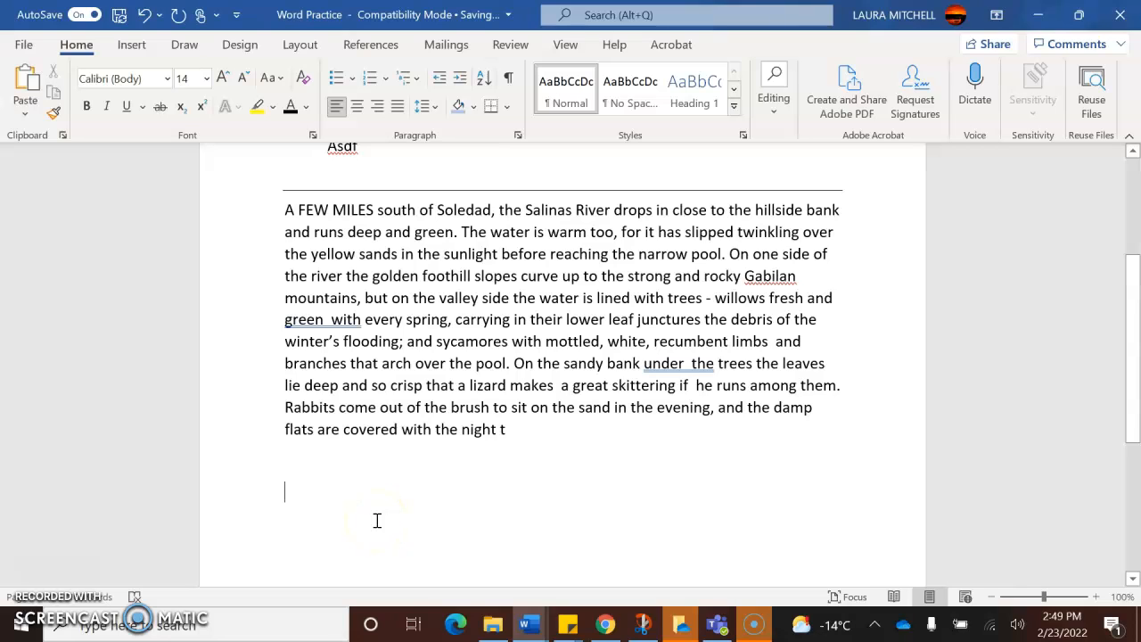
# - Dictate sample text below the paragraph, from "Oh there we go now it's listening to me" to "I'll just tap the button", and end it with a period
pyautogui.click(722, 219)
pyautogui.click(976, 90)
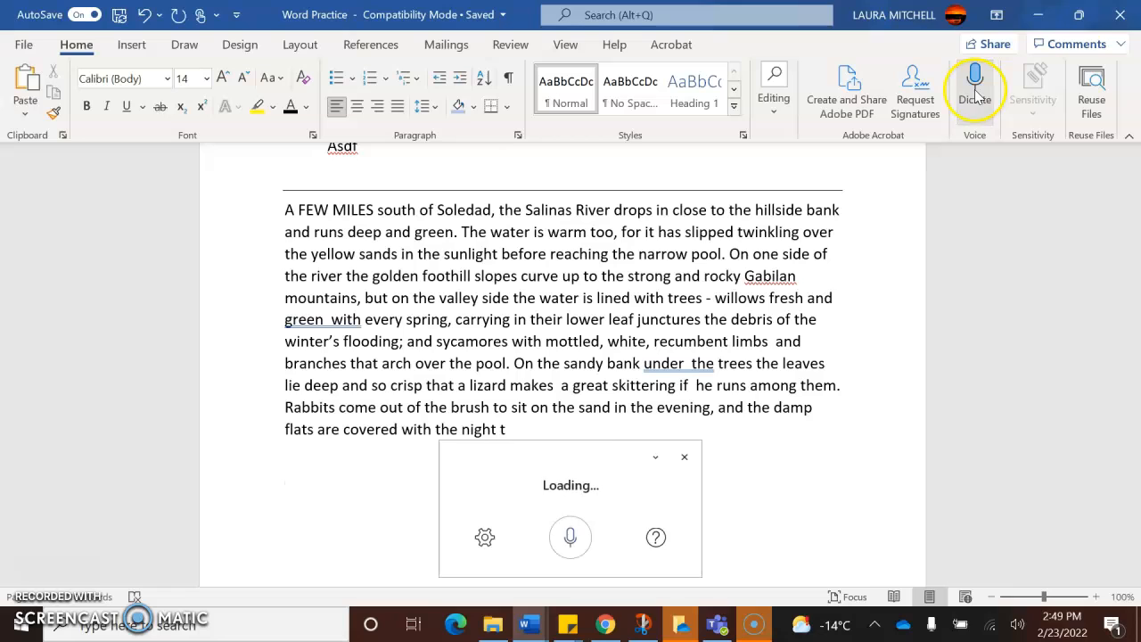
pyautogui.click(572, 545)
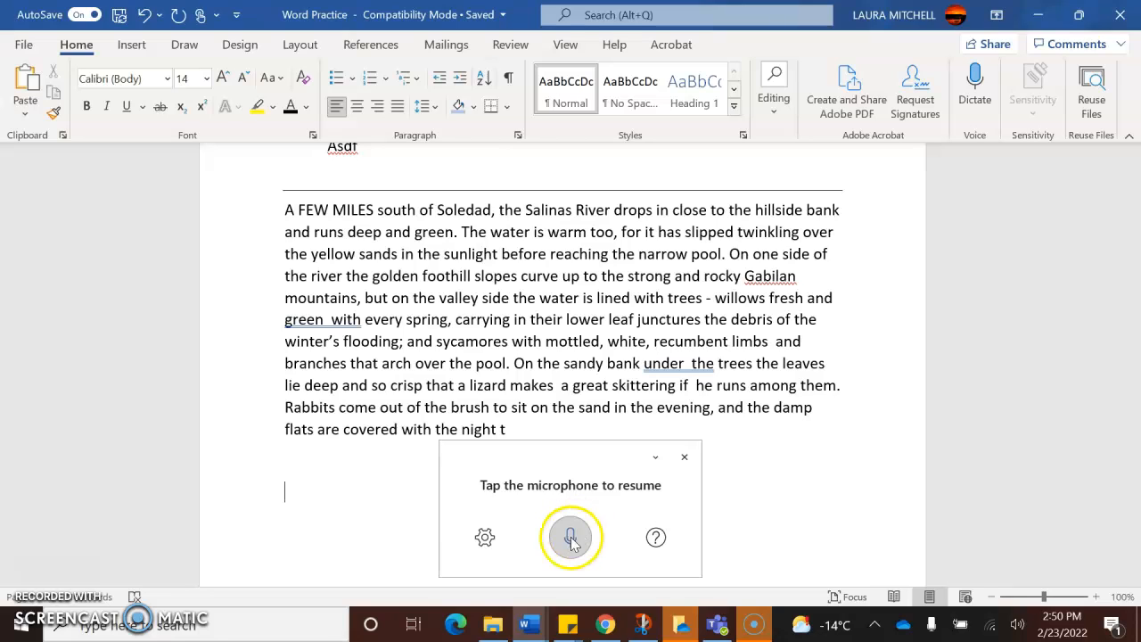
pyautogui.click(575, 542)
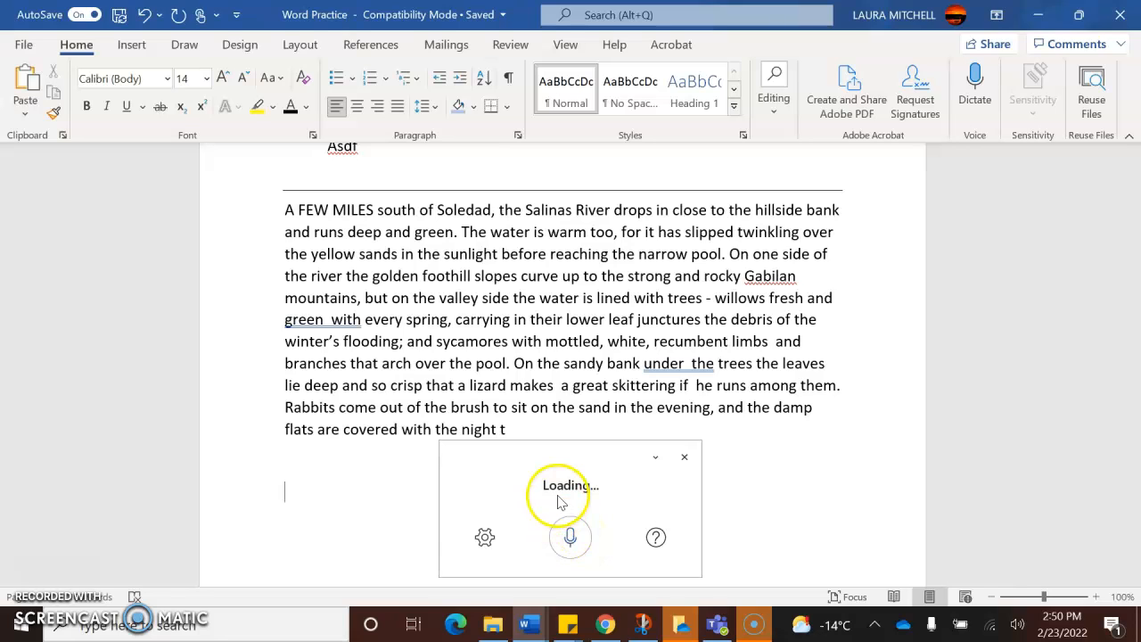
pyautogui.click(571, 544)
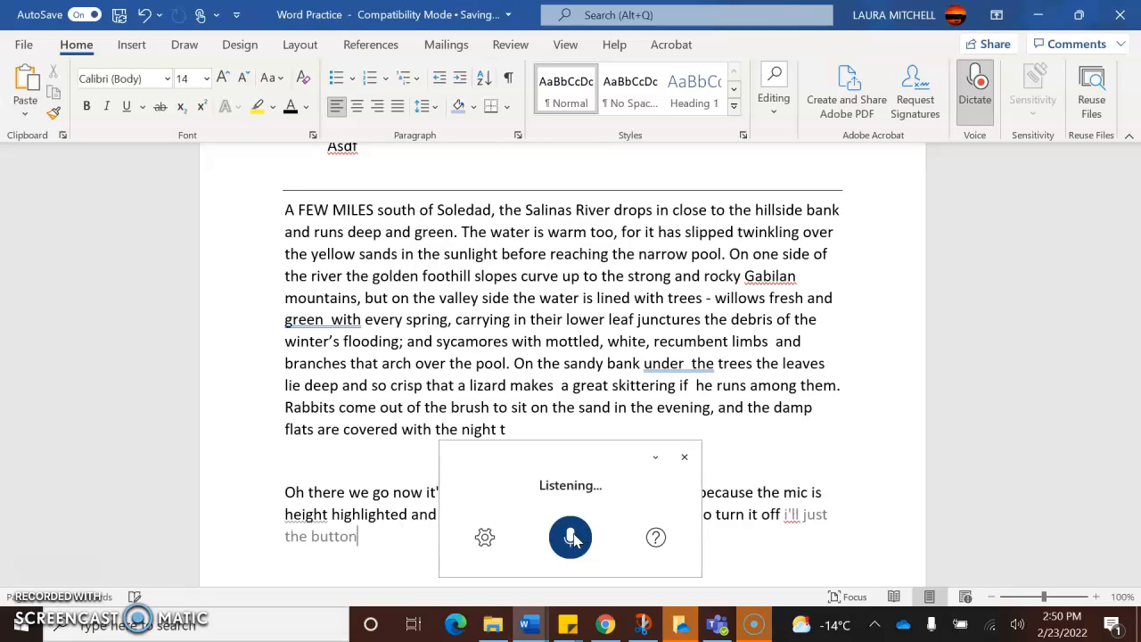
pyautogui.click(572, 537)
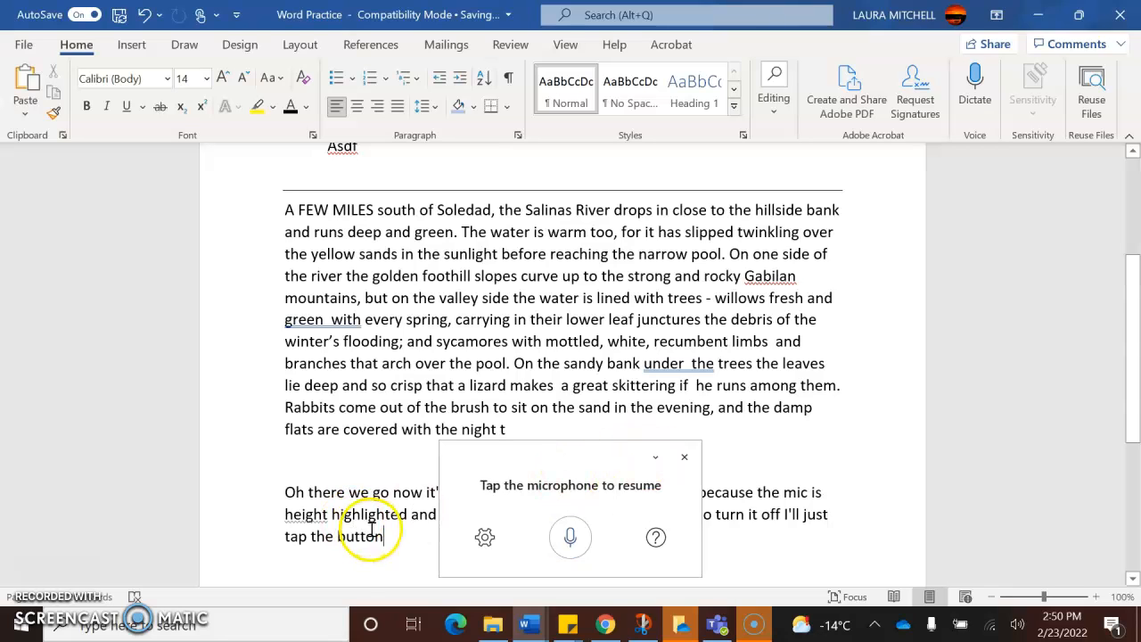
pyautogui.click(685, 459)
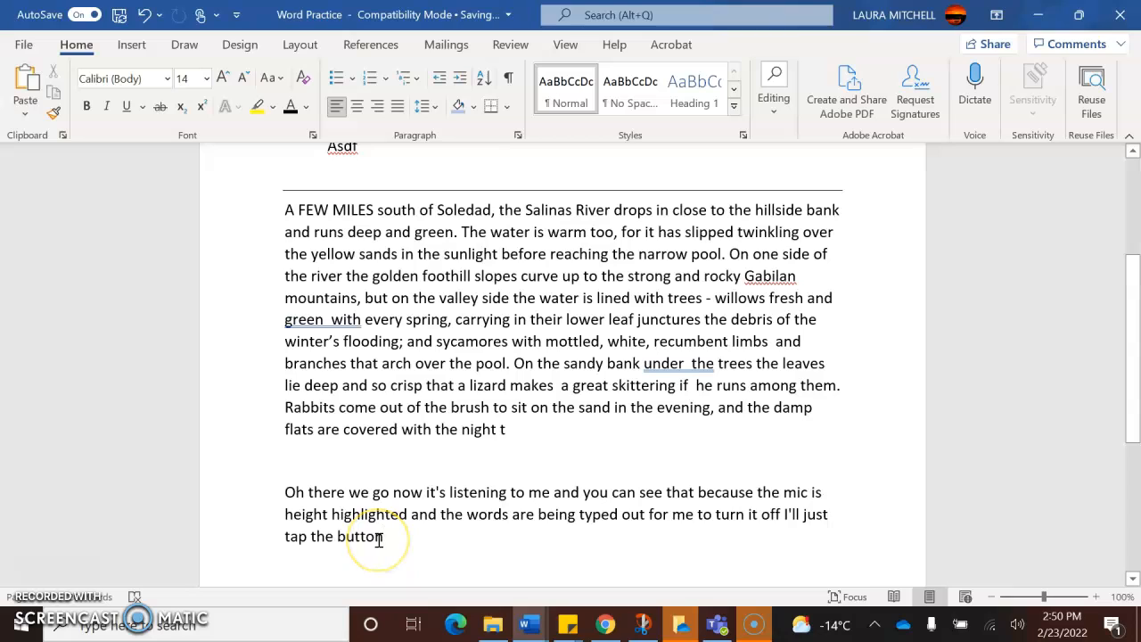
pyautogui.write('.')
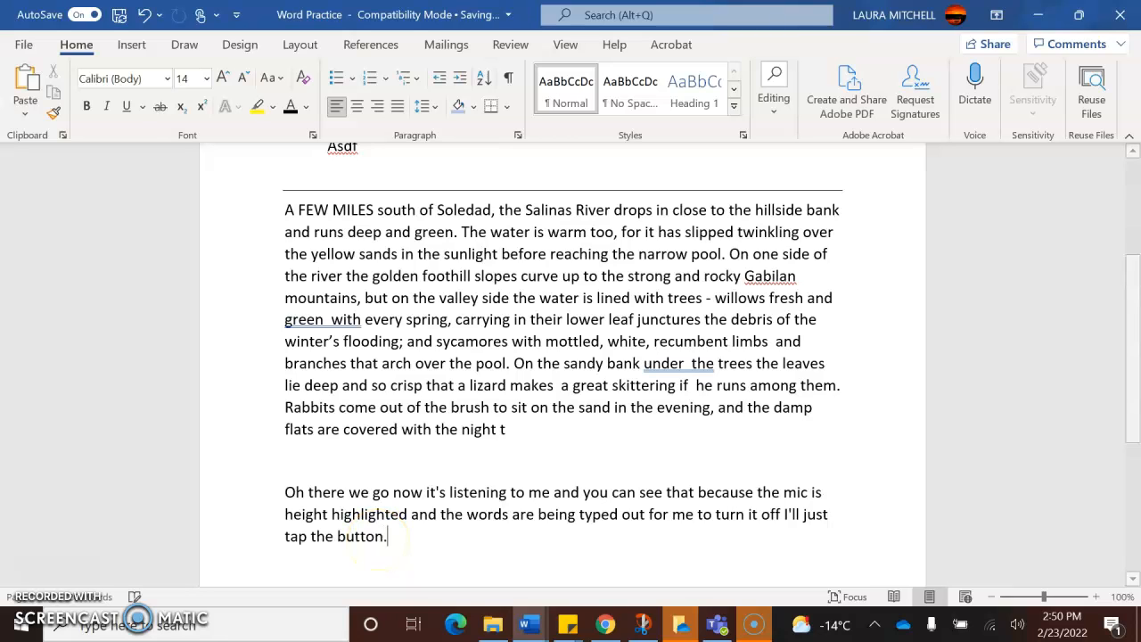